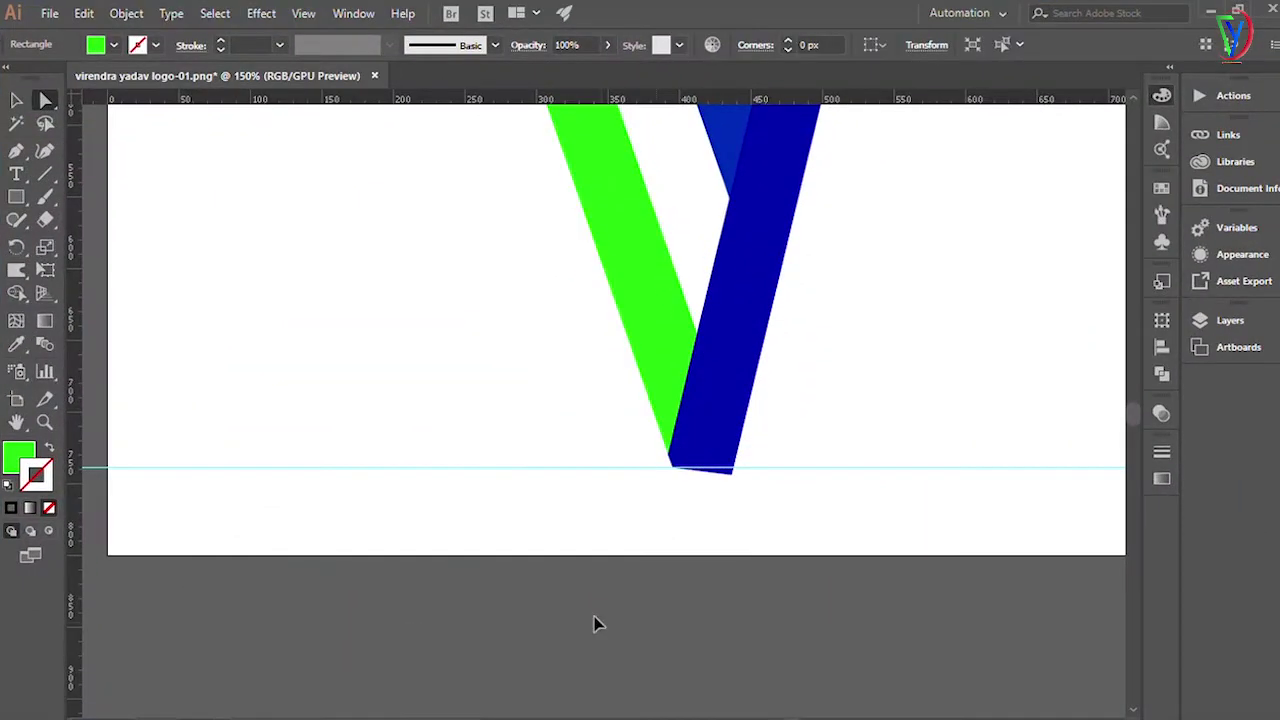
Flatten the top ends of both blue bars by levelling their corner anchors.
{"action": "left_click_drag", "start_coordinate": [733, 318], "coordinate": [714, 291]}
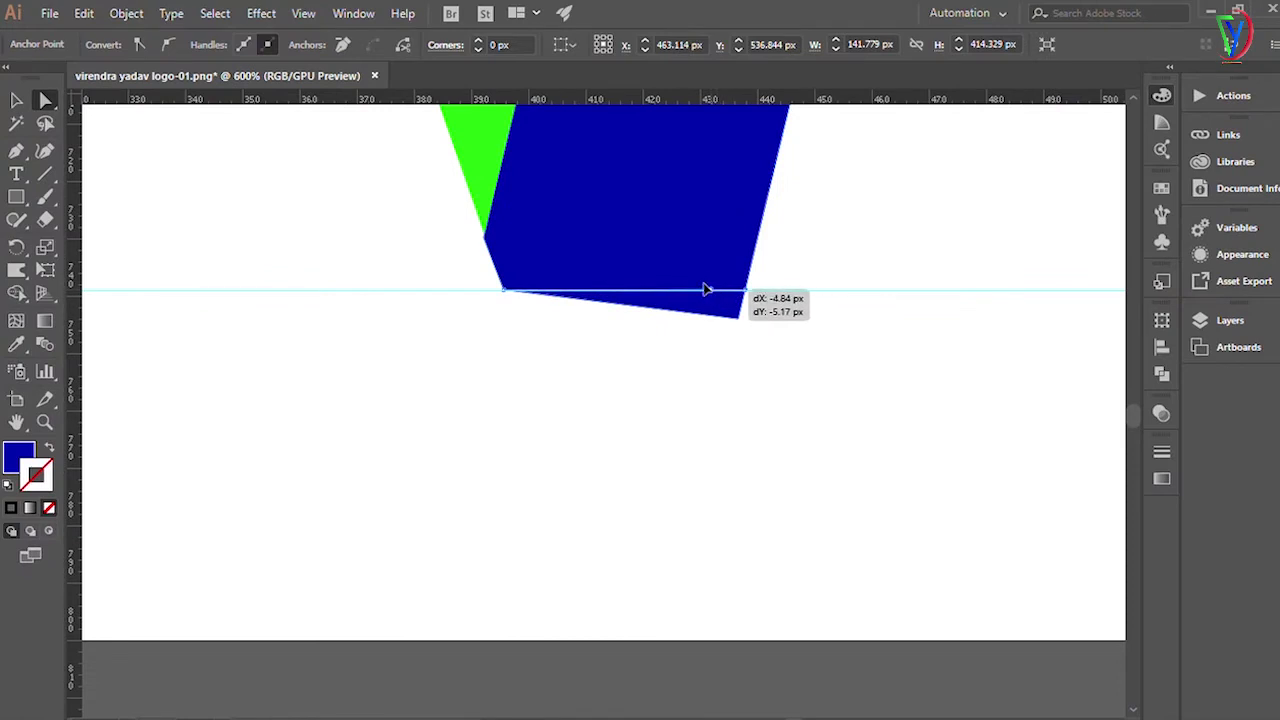
{"action": "scroll", "coordinate": [712, 310], "scroll_direction": "up", "scroll_amount": 5}
{"action": "scroll", "coordinate": [730, 370], "scroll_direction": "down", "scroll_amount": 3}
{"action": "scroll", "coordinate": [650, 350], "scroll_direction": "up", "scroll_amount": 2}
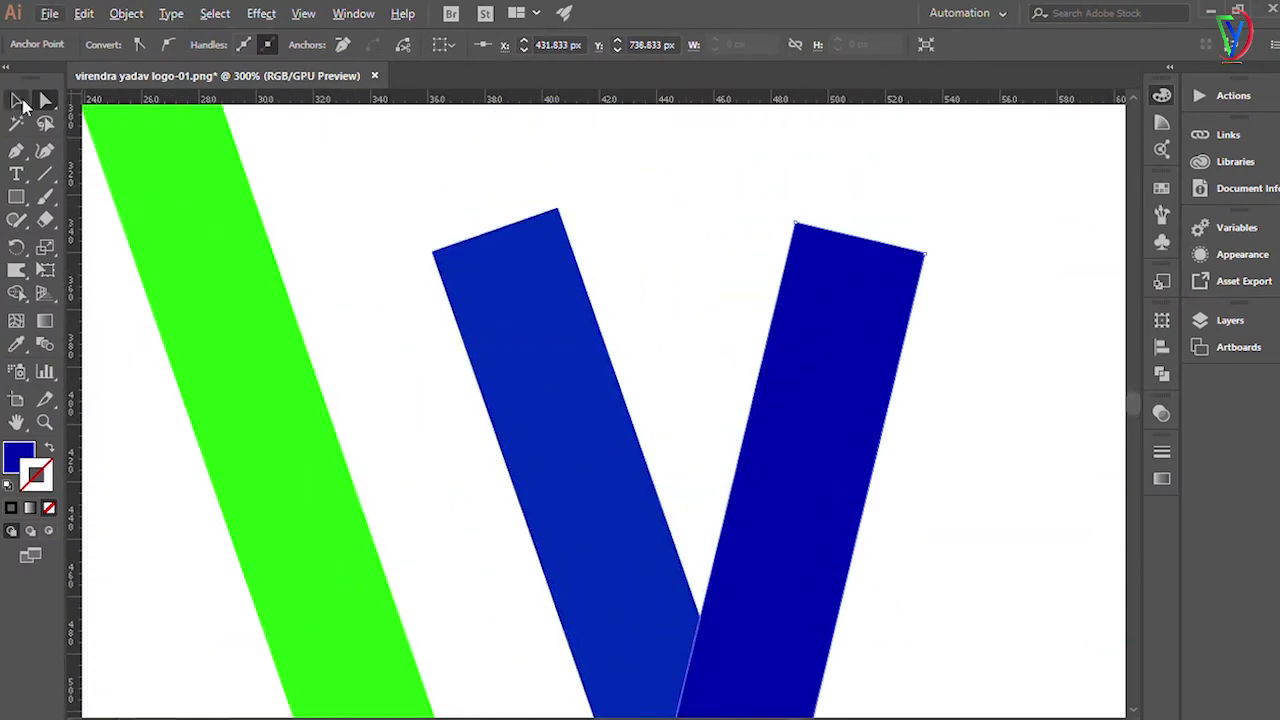
{"action": "left_click", "coordinate": [557, 208]}
{"action": "left_click_drag", "start_coordinate": [557, 208], "coordinate": [558, 253]}
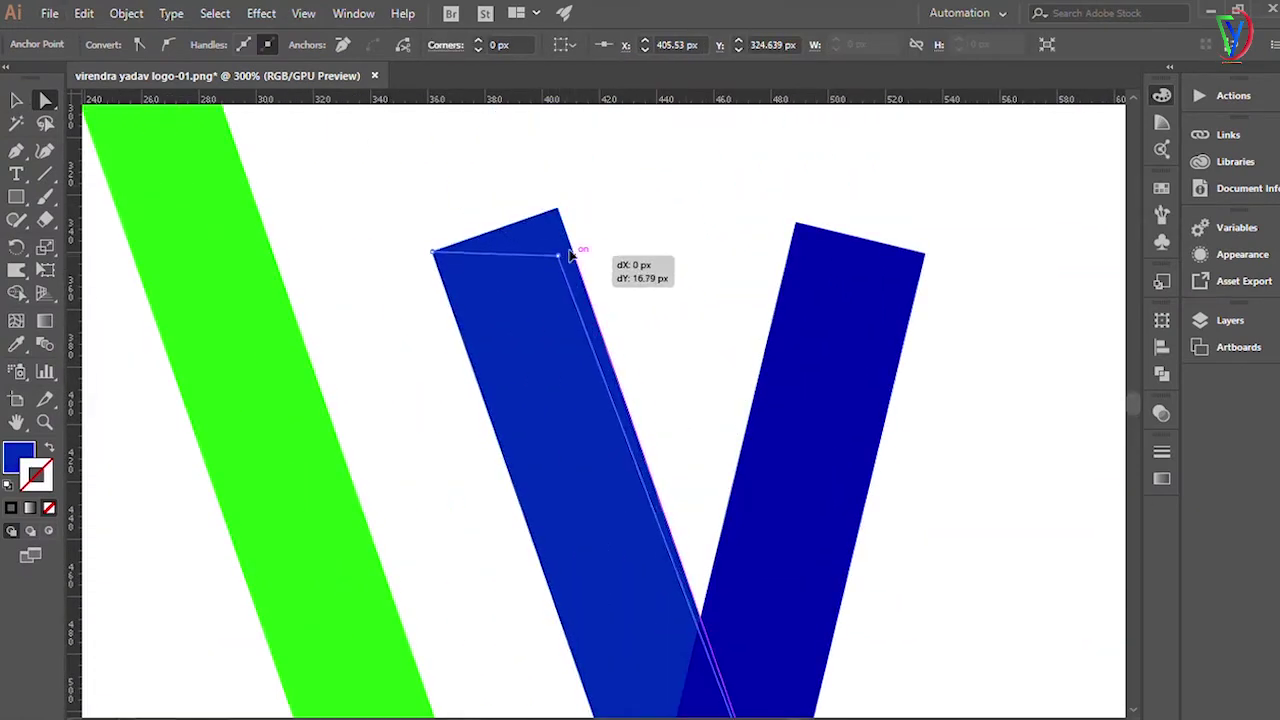
{"action": "left_click_drag", "start_coordinate": [558, 253], "coordinate": [572, 250]}
{"action": "scroll", "coordinate": [940, 232], "scroll_direction": "right", "scroll_amount": 5}
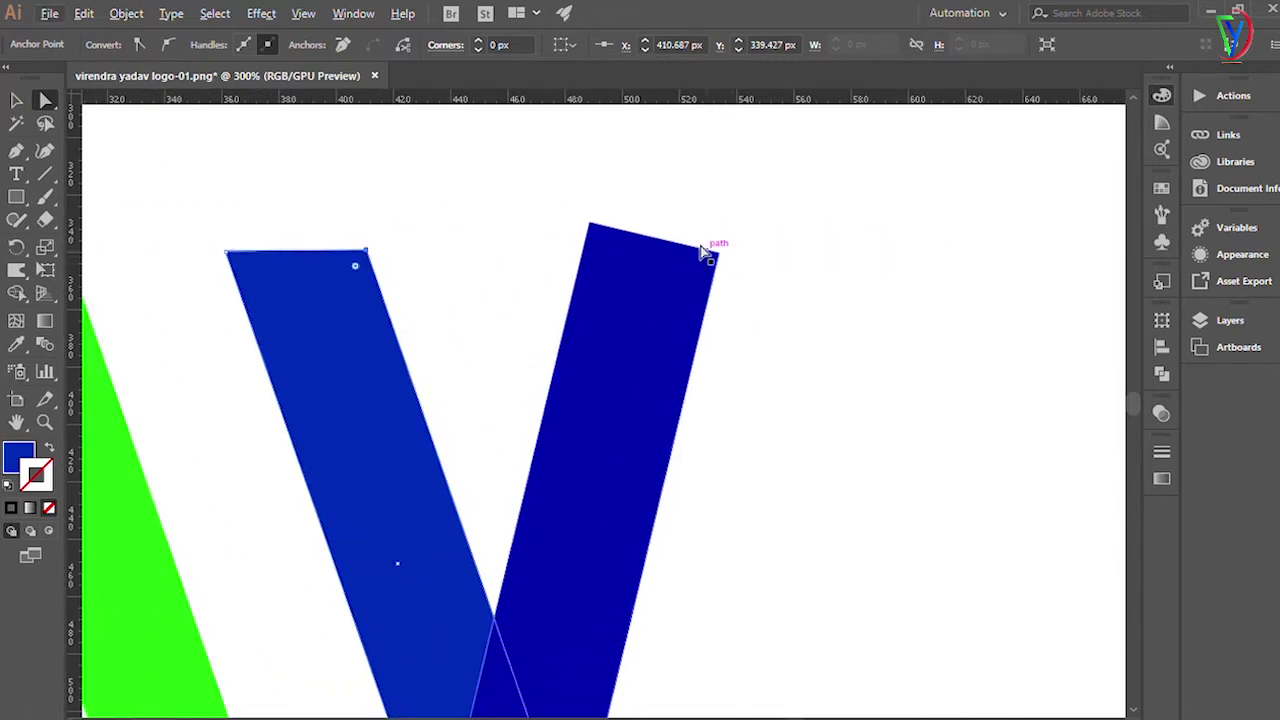
{"action": "left_click_drag", "start_coordinate": [713, 252], "coordinate": [714, 224]}
Move the left blue bar up to align it, then zoom out to view the logo.
{"action": "key", "text": "ctrl+1"}
{"action": "left_click", "coordinate": [786, 237]}
{"action": "left_click_drag", "start_coordinate": [592, 292], "coordinate": [586, 281]}
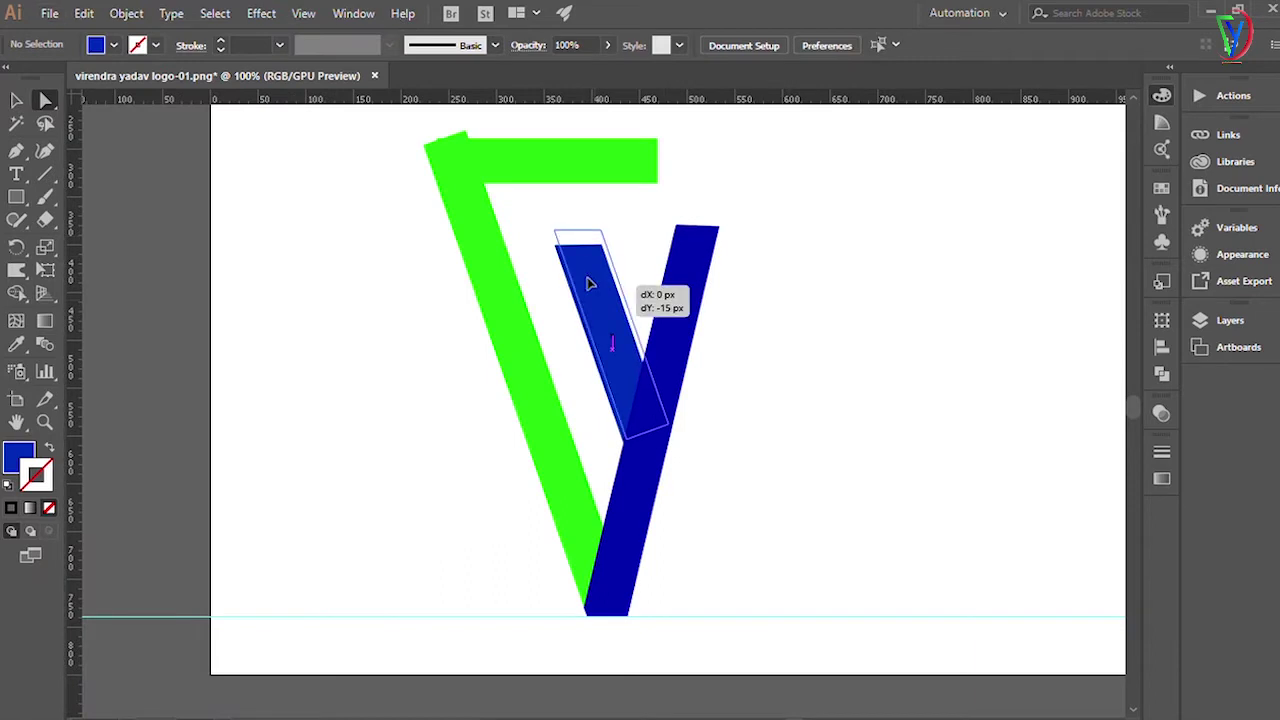
{"action": "left_click", "coordinate": [470, 194]}
{"action": "scroll", "coordinate": [470, 194], "scroll_direction": "up", "scroll_amount": 2}
{"action": "key", "text": "ctrl+minus"}
{"action": "left_click", "coordinate": [492, 260]}
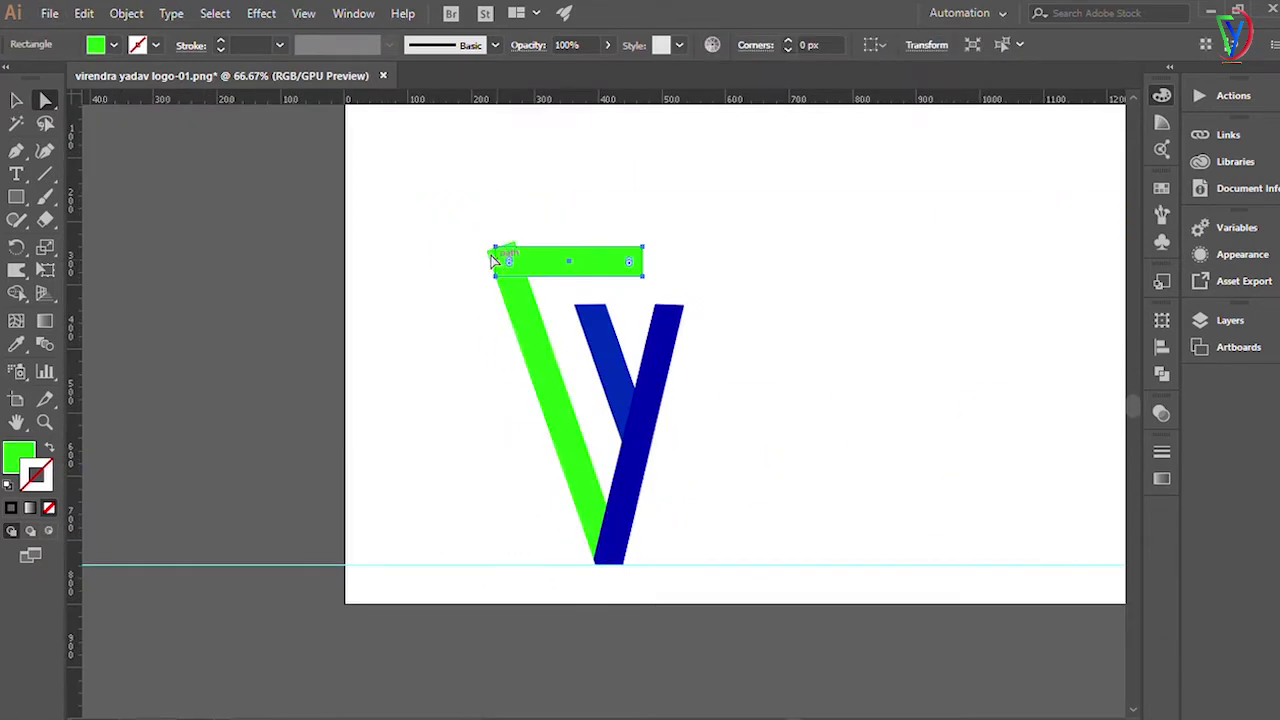
Add anchors where the slanted green stroke meets the top bar and pull them onto its edge.
{"action": "scroll", "coordinate": [492, 260], "scroll_direction": "up", "scroll_amount": 5}
{"action": "key", "text": "p"}
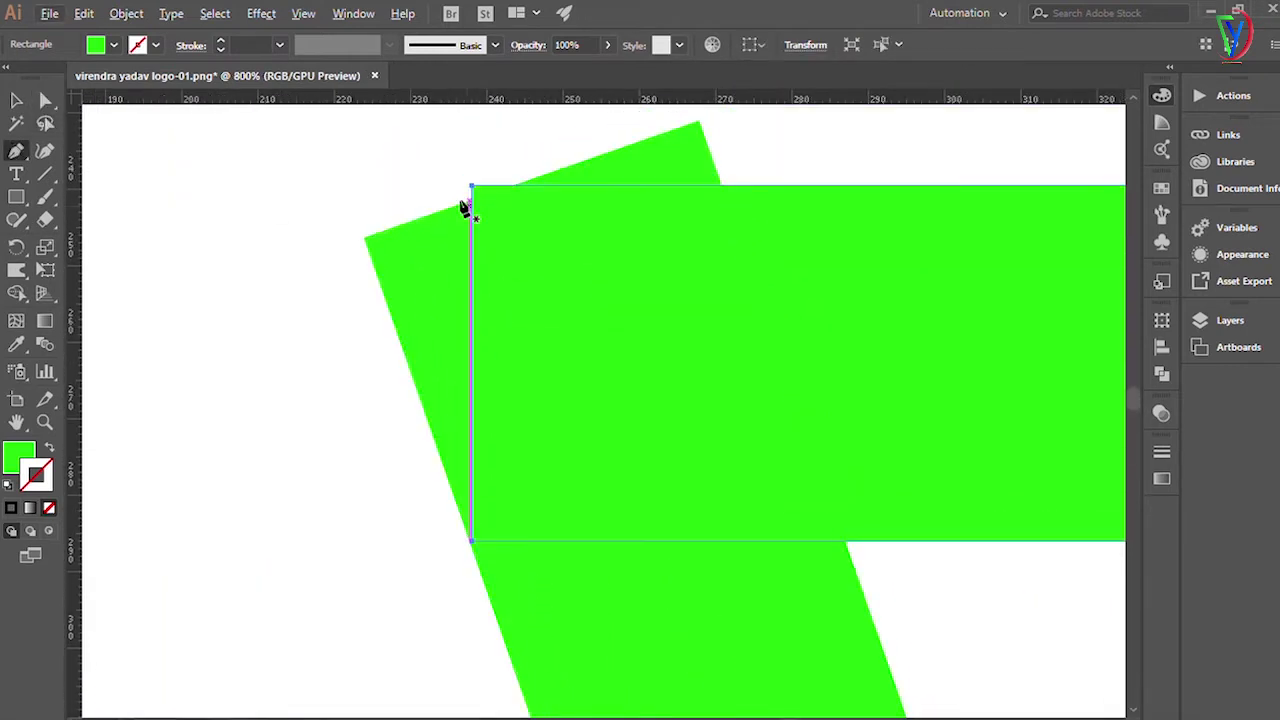
{"action": "left_click_drag", "start_coordinate": [470, 200], "coordinate": [452, 202]}
{"action": "key", "text": "a"}
{"action": "left_click_drag", "start_coordinate": [357, 235], "coordinate": [362, 237]}
{"action": "key", "text": "p"}
{"action": "left_click", "coordinate": [469, 540]}
{"action": "left_click", "coordinate": [472, 200]}
{"action": "key", "text": "a"}
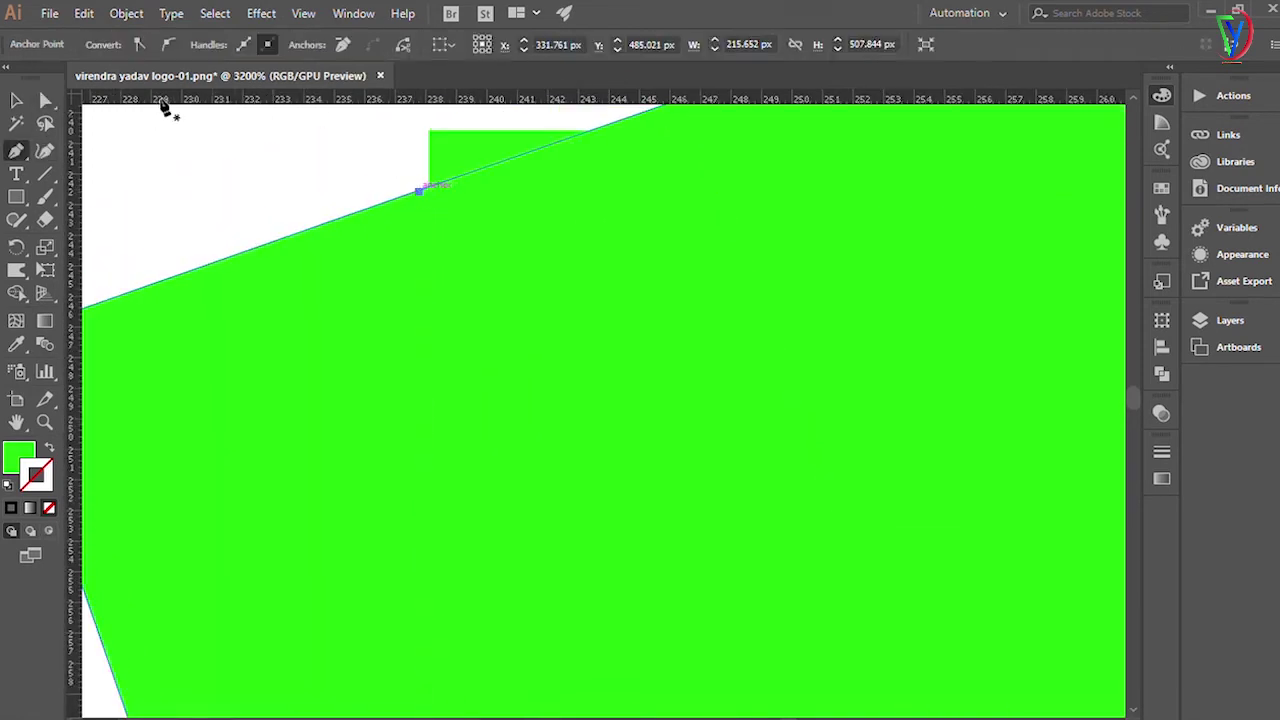
{"action": "left_click_drag", "start_coordinate": [530, 240], "coordinate": [545, 240]}
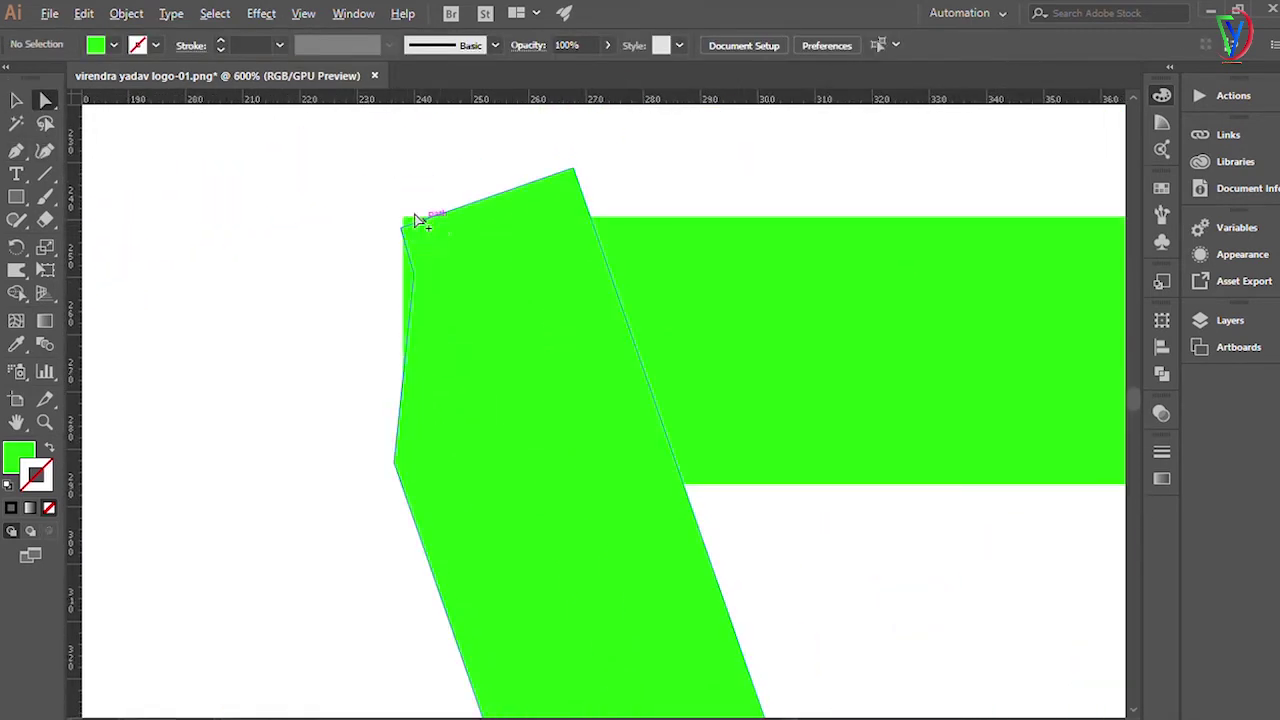
{"action": "key", "text": "p"}
{"action": "scroll", "coordinate": [476, 215], "scroll_direction": "up", "scroll_amount": 3}
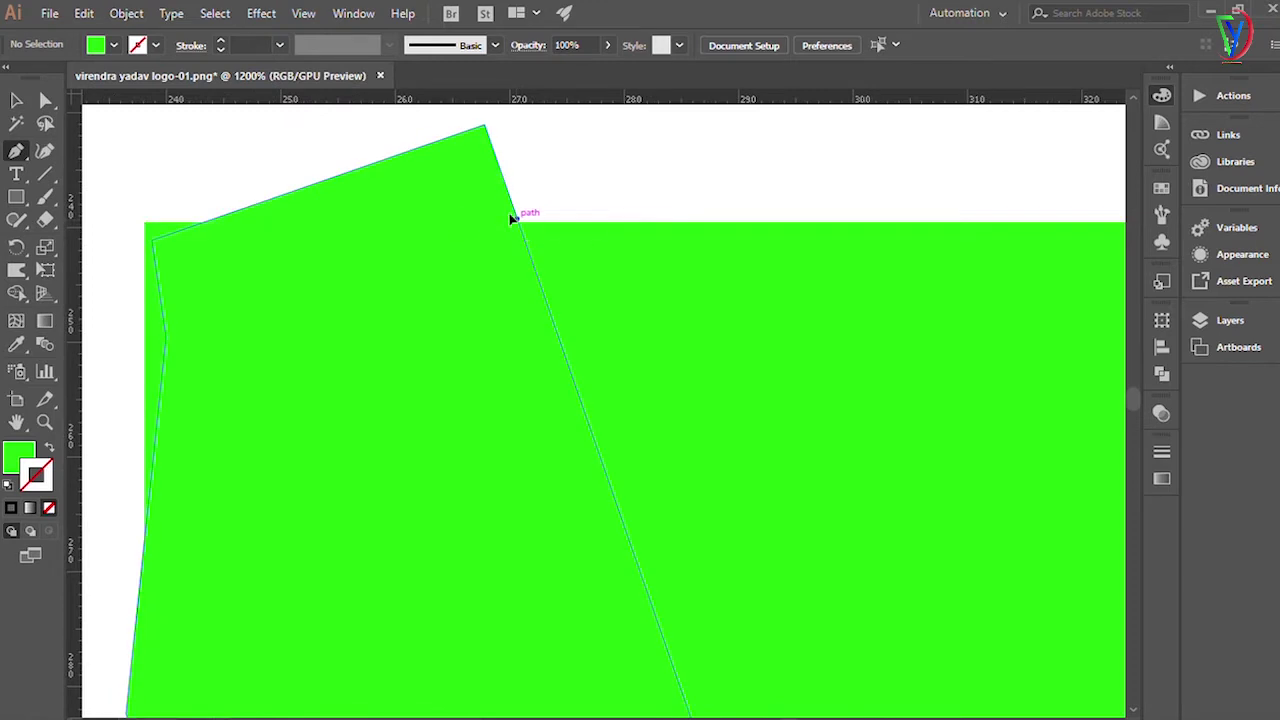
Cut off the sloped tip and align the bottom-left corner anchor with the vertical edge.
{"action": "key", "text": "c"}
{"action": "scroll", "coordinate": [551, 214], "scroll_direction": "up", "scroll_amount": 2}
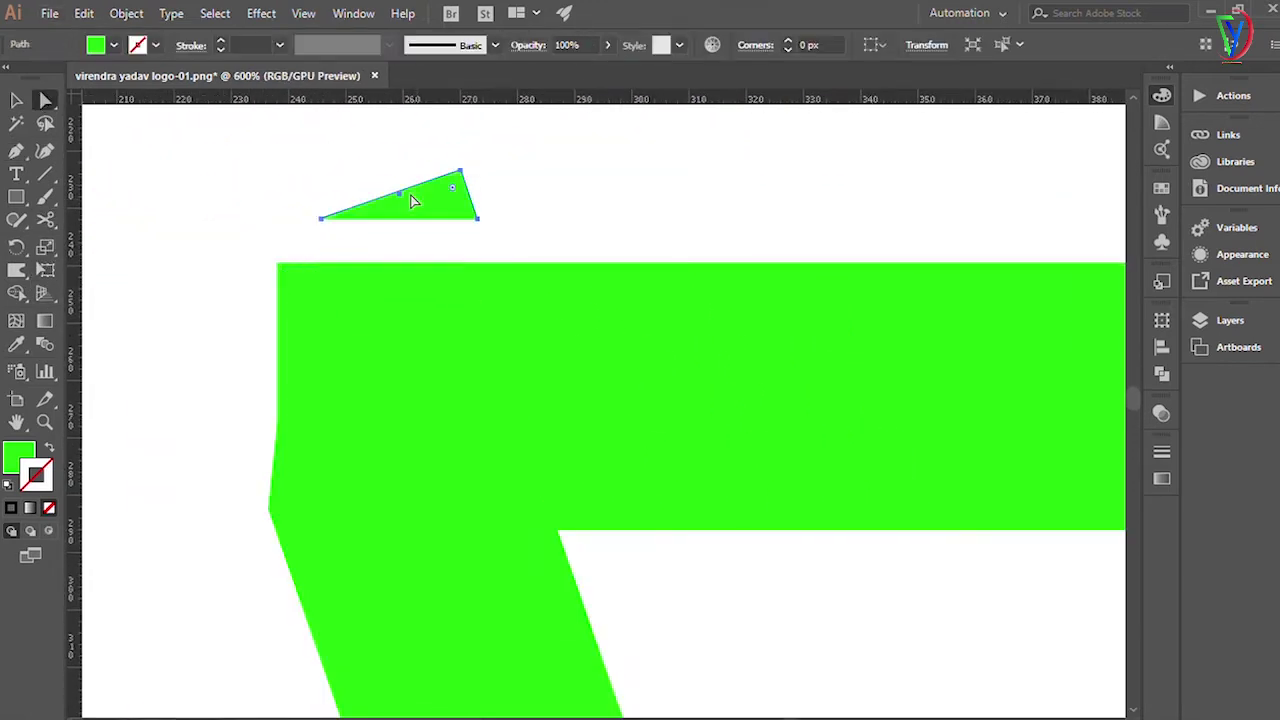
{"action": "left_click", "coordinate": [643, 332]}
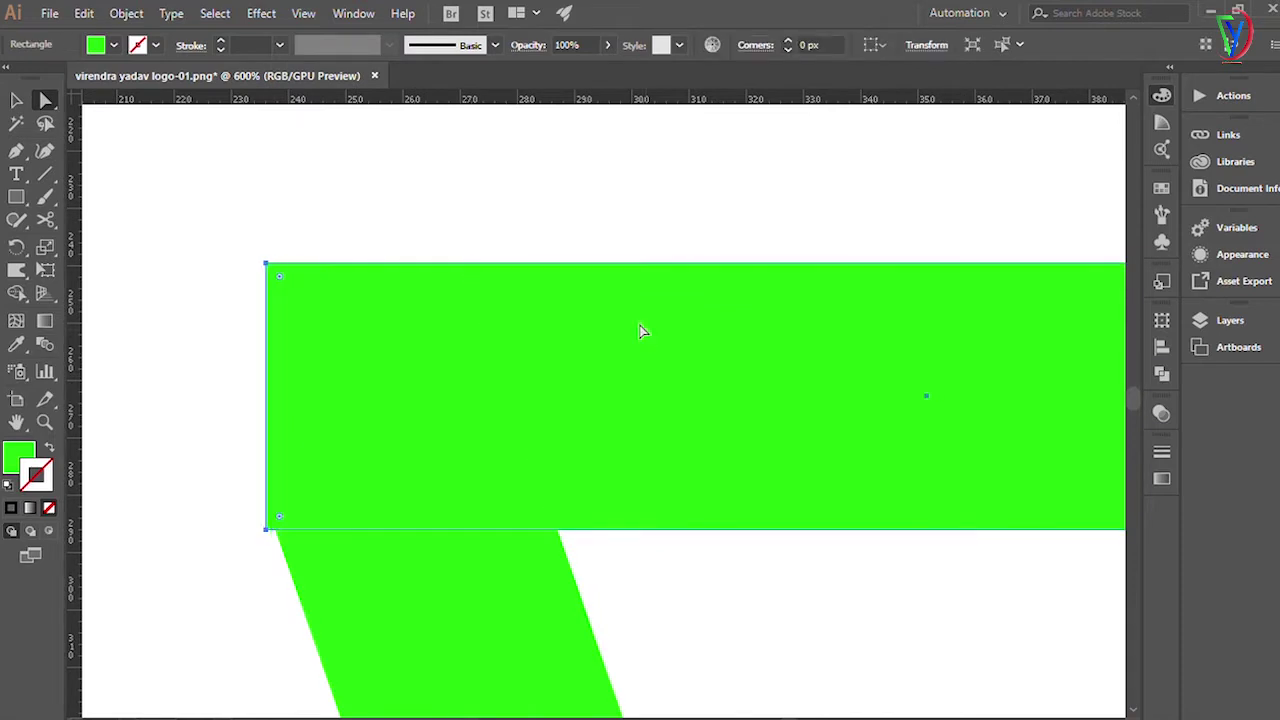
{"action": "left_click", "coordinate": [249, 569]}
{"action": "scroll", "coordinate": [300, 470], "scroll_direction": "up", "scroll_amount": 2}
{"action": "left_click", "coordinate": [318, 434]}
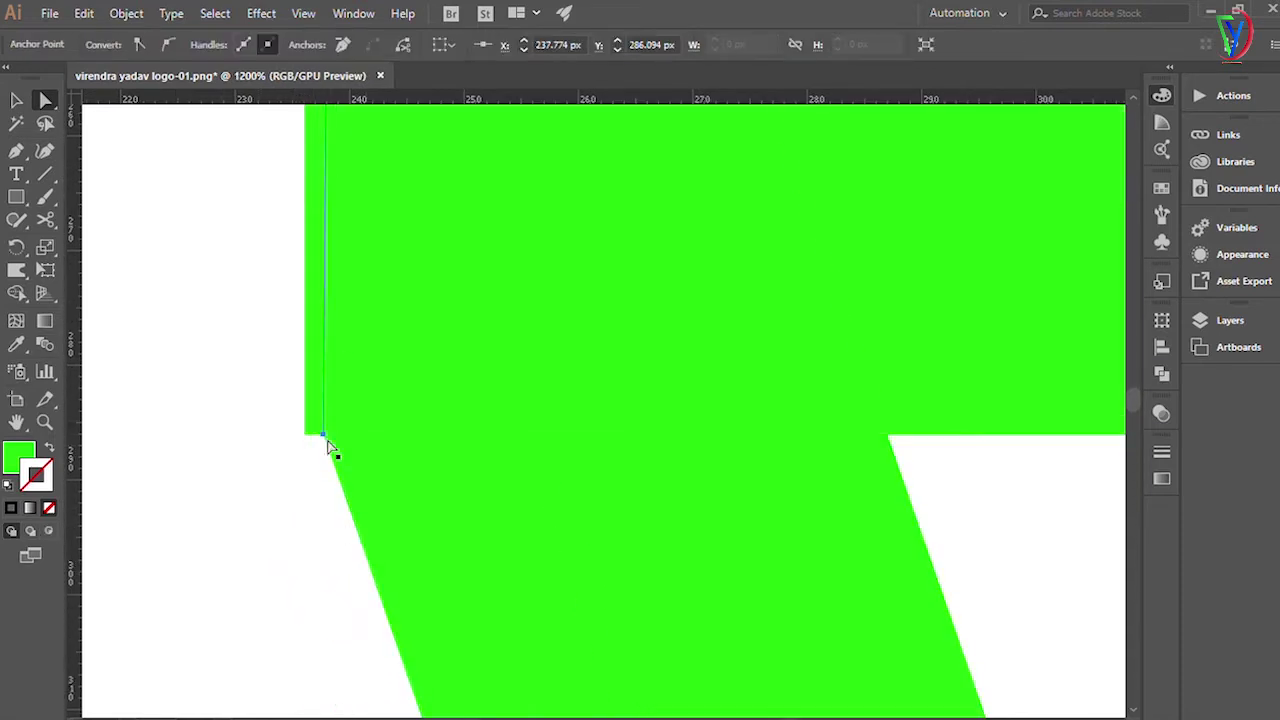
{"action": "left_click_drag", "start_coordinate": [318, 434], "coordinate": [305, 436]}
{"action": "left_click", "coordinate": [265, 513]}
{"action": "key", "text": "ctrl+1"}
{"action": "scroll", "coordinate": [420, 410], "scroll_direction": "down", "scroll_amount": 3}
{"action": "key", "text": "l"}
{"action": "scroll", "coordinate": [488, 270], "scroll_direction": "down", "scroll_amount": 3}
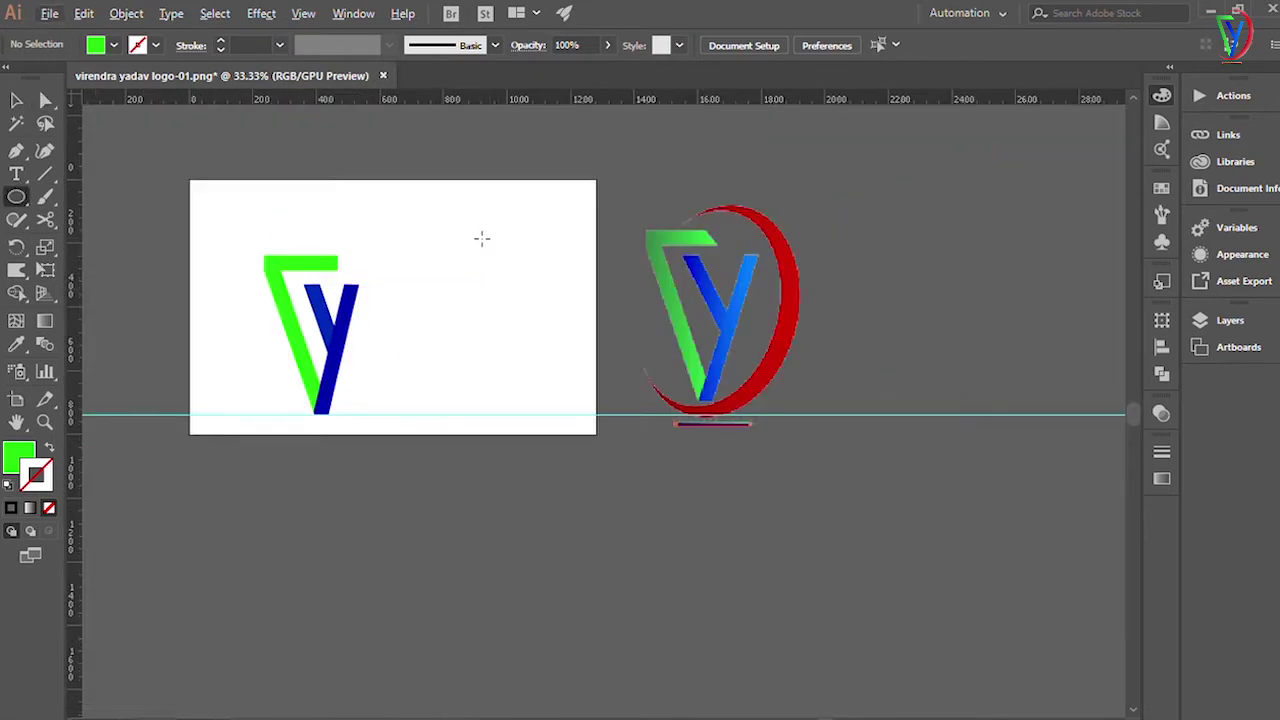
Draw a green ellipse, tilt it slightly and move it up and left.
{"action": "left_click_drag", "start_coordinate": [479, 238], "coordinate": [619, 426]}
{"action": "key", "text": "v"}
{"action": "left_click_drag", "start_coordinate": [471, 429], "coordinate": [451, 434]}
{"action": "left_click_drag", "start_coordinate": [500, 277], "coordinate": [456, 280]}
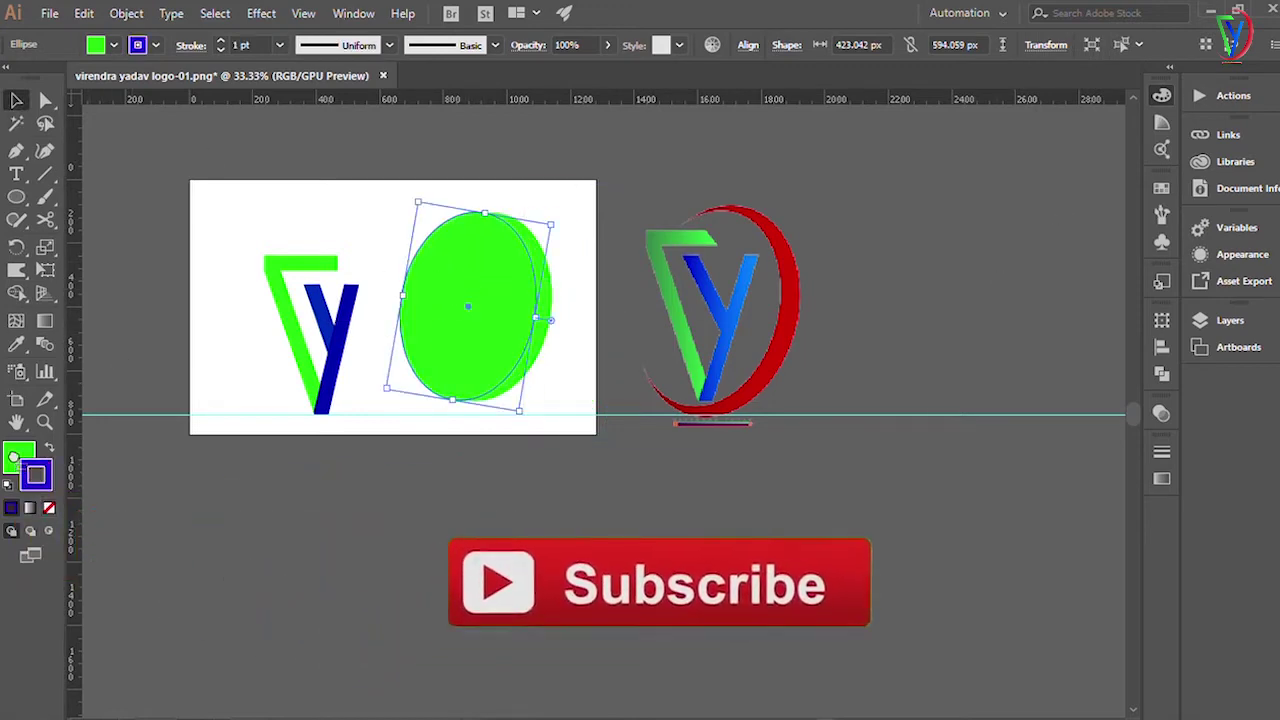
Paste a blue copy in front and subtract it with Minus Front to leave a crescent.
{"action": "key", "text": "ctrl+c"}
{"action": "key", "text": "ctrl+f"}
{"action": "key", "text": "shift+x"}
{"action": "scroll", "coordinate": [489, 303], "scroll_direction": "up", "scroll_amount": 2}
{"action": "scroll", "coordinate": [480, 453], "scroll_direction": "up", "scroll_amount": 2}
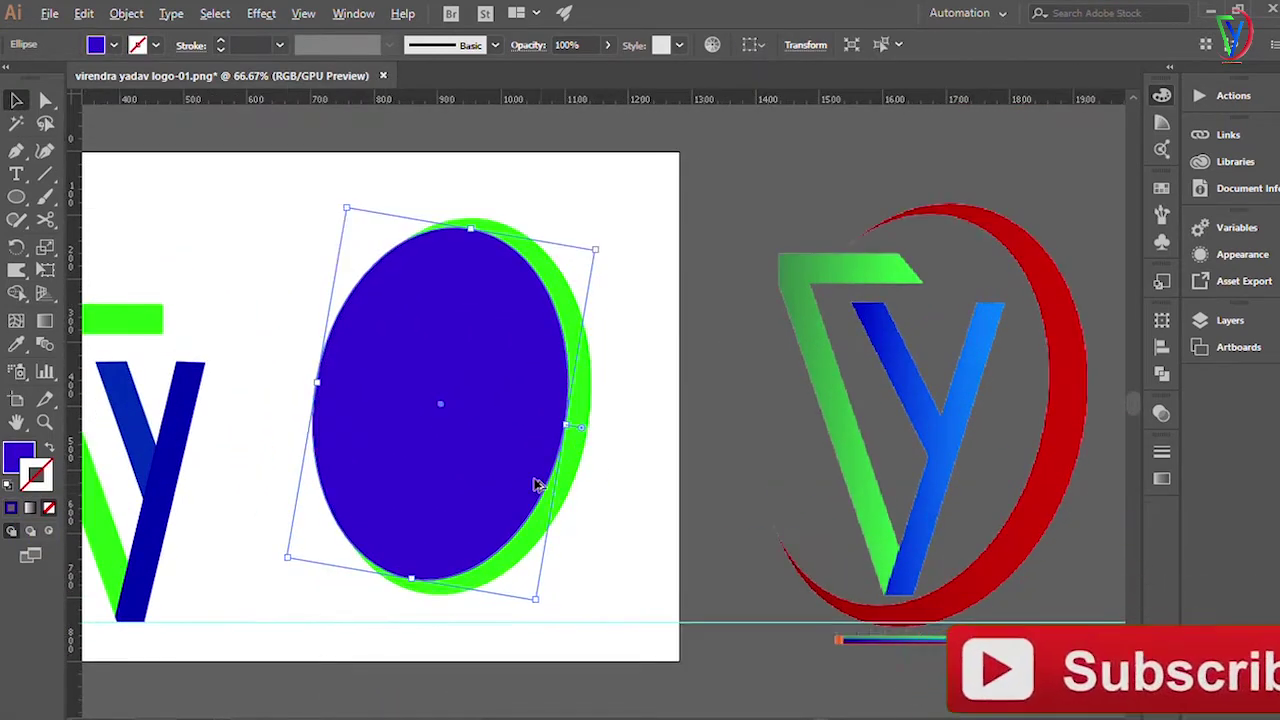
{"action": "left_click_drag", "start_coordinate": [534, 262], "coordinate": [700, 557]}
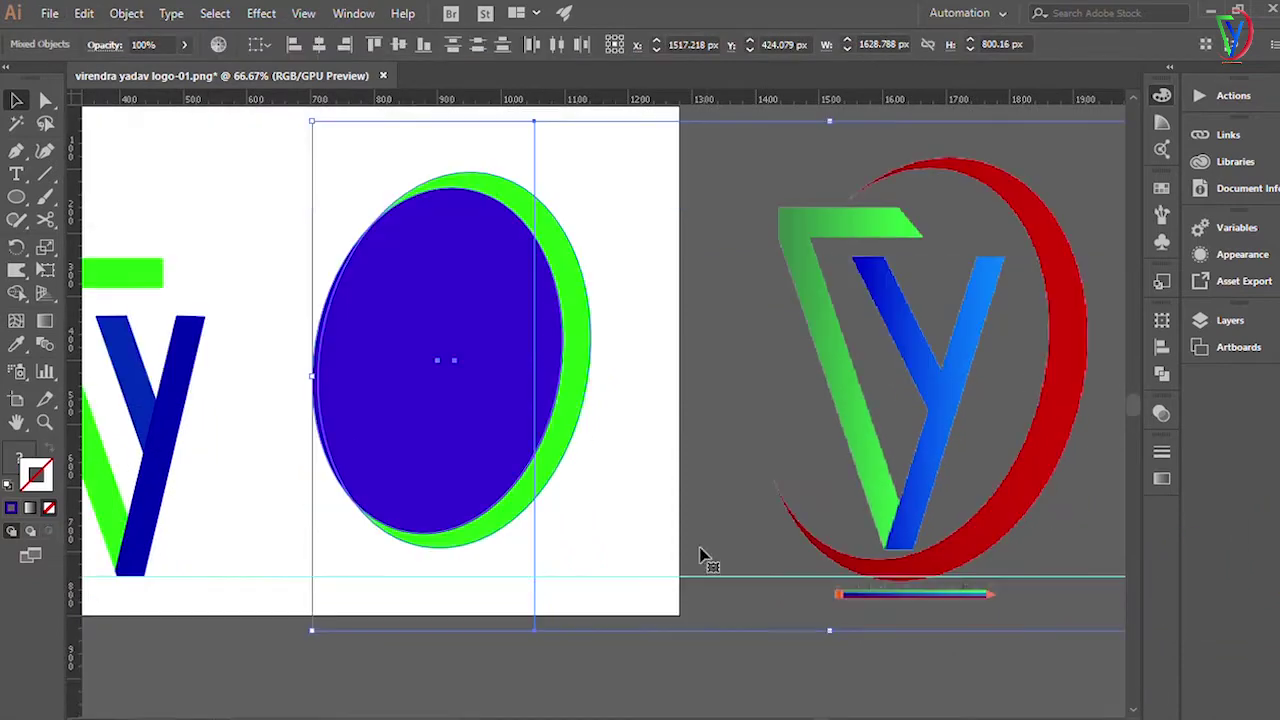
{"action": "key", "text": "a"}
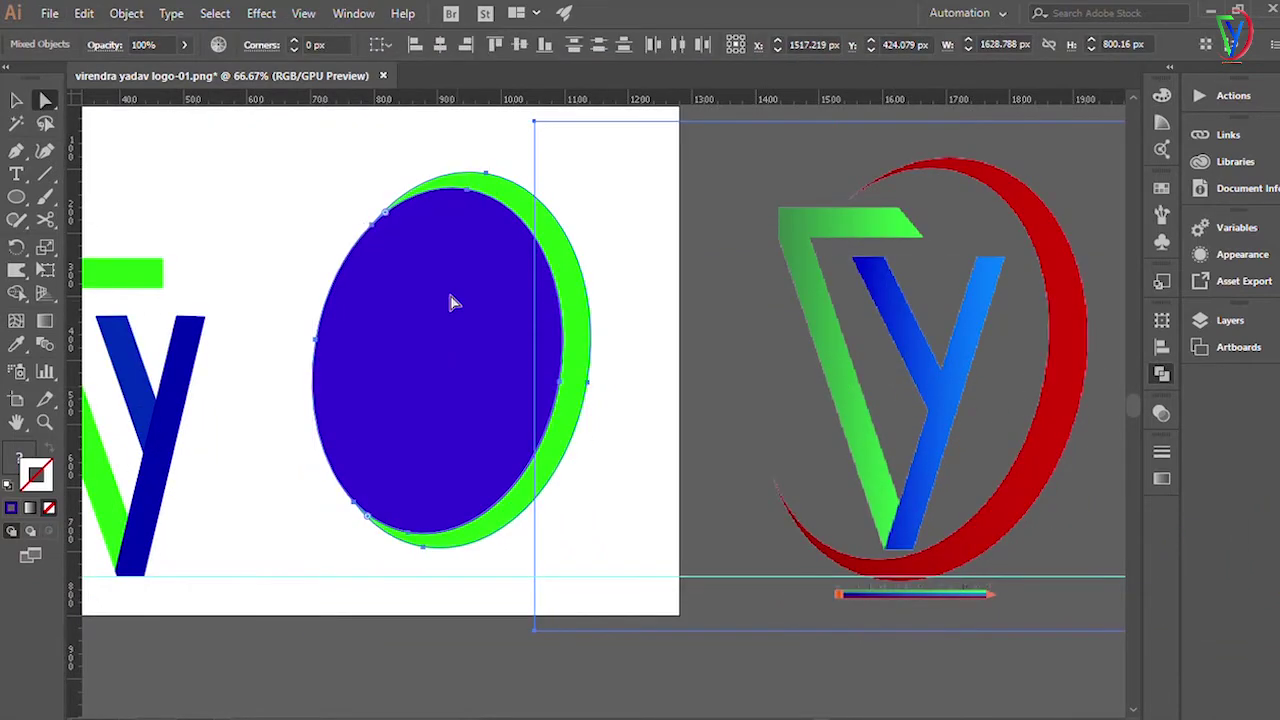
Move the crescent onto the monogram and shift the logo up and right.
{"action": "scroll", "coordinate": [762, 378], "scroll_direction": "down", "scroll_amount": 2}
{"action": "left_click_drag", "start_coordinate": [700, 395], "coordinate": [530, 425]}
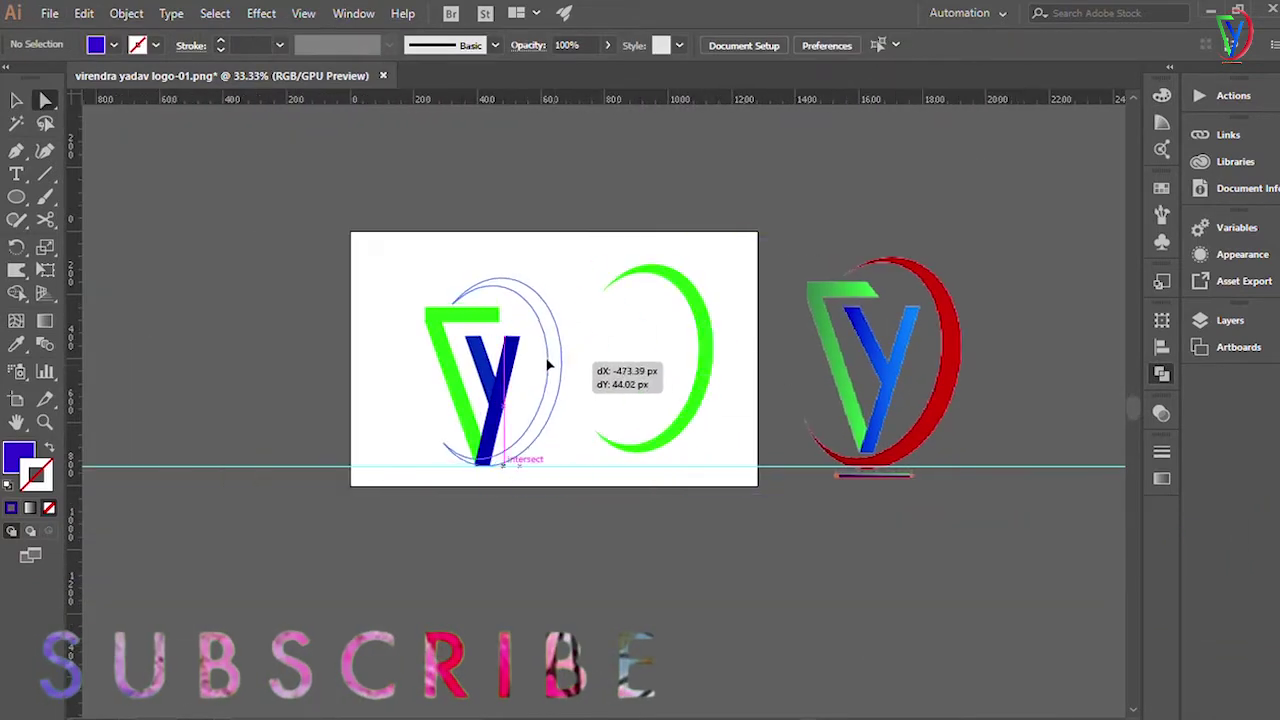
{"action": "scroll", "coordinate": [530, 425], "scroll_direction": "up", "scroll_amount": 3}
{"action": "scroll", "coordinate": [765, 315], "scroll_direction": "down", "scroll_amount": 2}
{"action": "key", "text": "v"}
{"action": "left_click", "coordinate": [803, 186]}
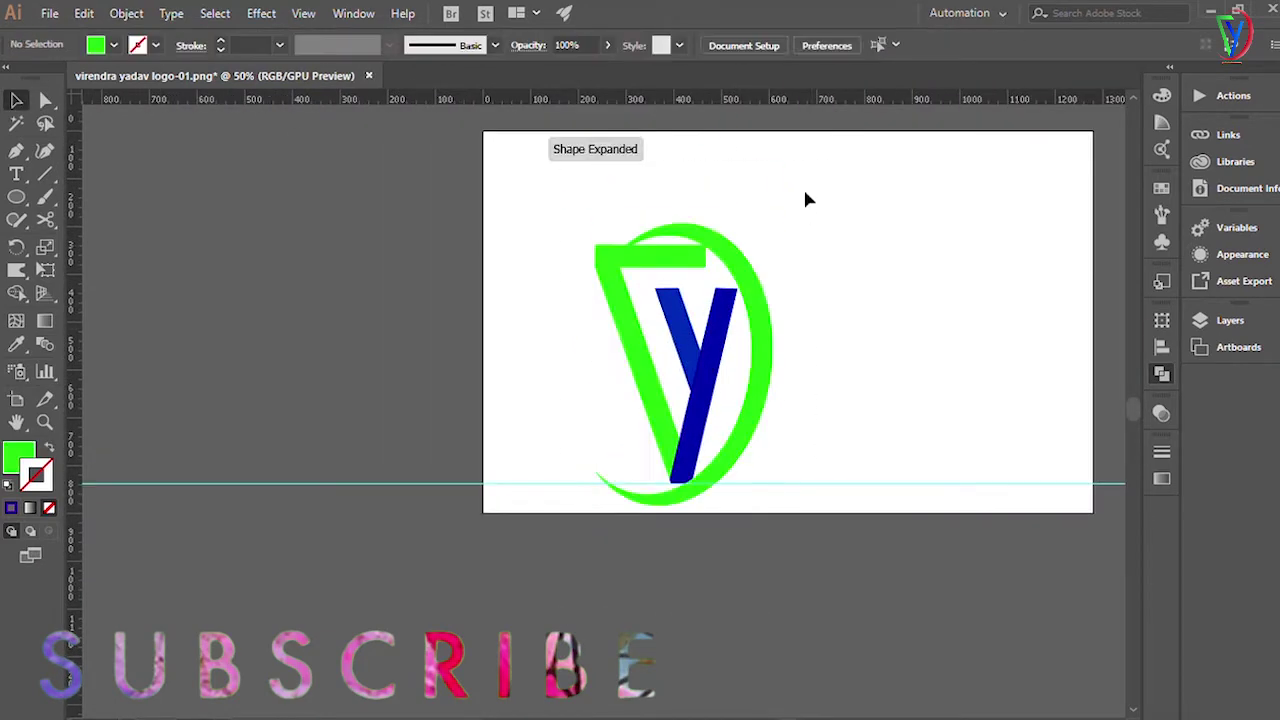
{"action": "left_click_drag", "start_coordinate": [742, 327], "coordinate": [800, 255]}
{"action": "scroll", "coordinate": [449, 294], "scroll_direction": "up", "scroll_amount": 1}
Resize and widen the crescent so it curves around the monogram's right side.
{"action": "left_click", "coordinate": [771, 488]}
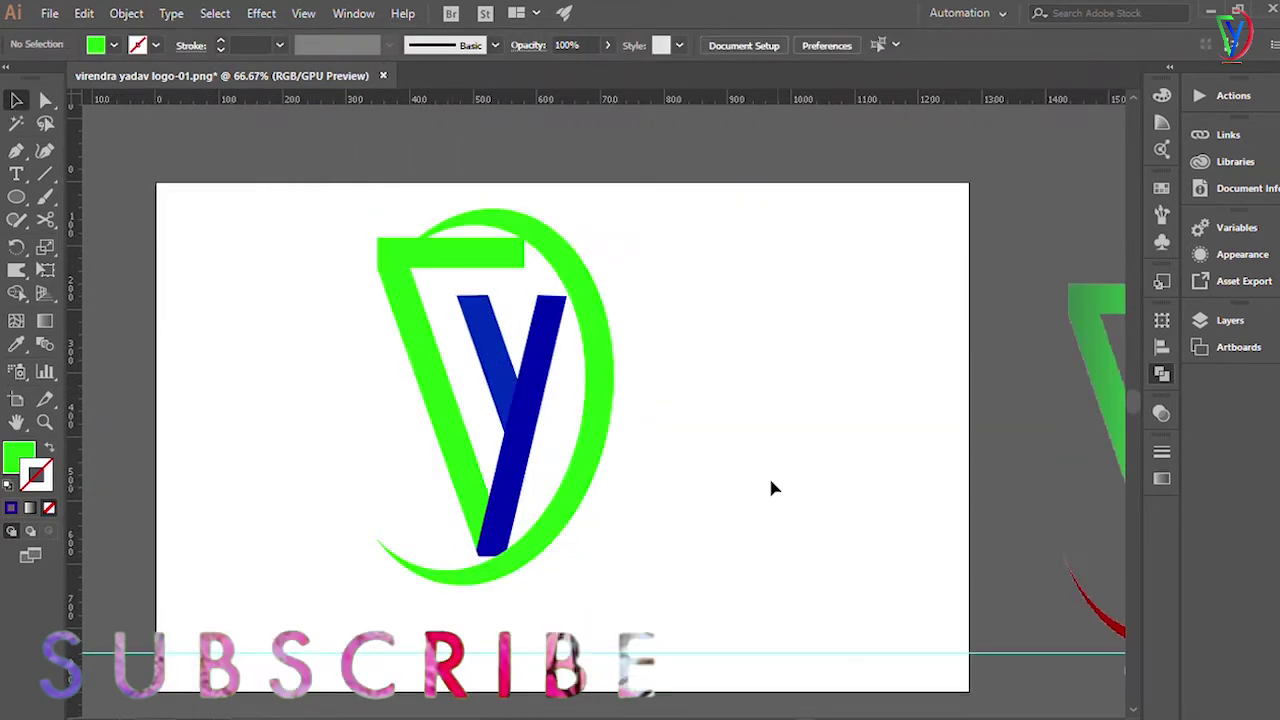
{"action": "left_click", "coordinate": [586, 423]}
{"action": "left_click_drag", "start_coordinate": [614, 585], "coordinate": [644, 587]}
{"action": "scroll", "coordinate": [551, 406], "scroll_direction": "down", "scroll_amount": 5}
{"action": "scroll", "coordinate": [774, 326], "scroll_direction": "up", "scroll_amount": 5}
{"action": "scroll", "coordinate": [591, 257], "scroll_direction": "down", "scroll_amount": 2}
{"action": "scroll", "coordinate": [596, 432], "scroll_direction": "up", "scroll_amount": 3}
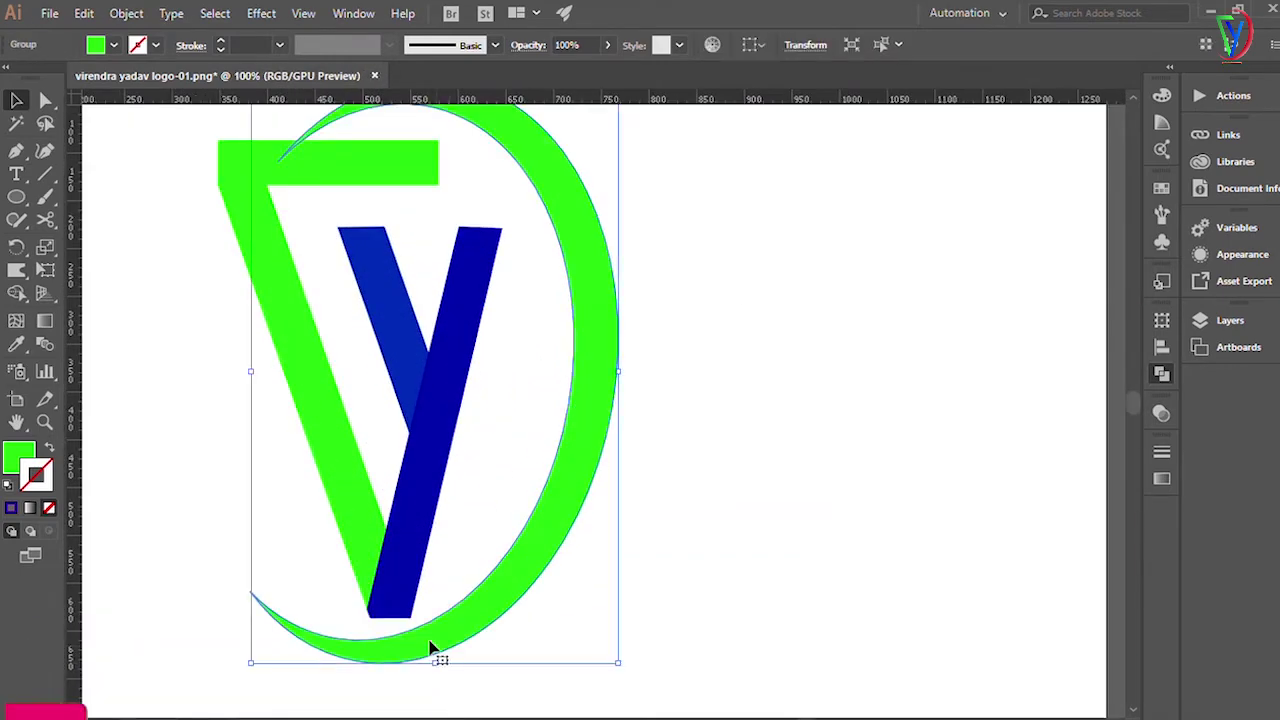
{"action": "left_click_drag", "start_coordinate": [432, 648], "coordinate": [445, 660]}
{"action": "key", "text": "ctrl+shift+a"}
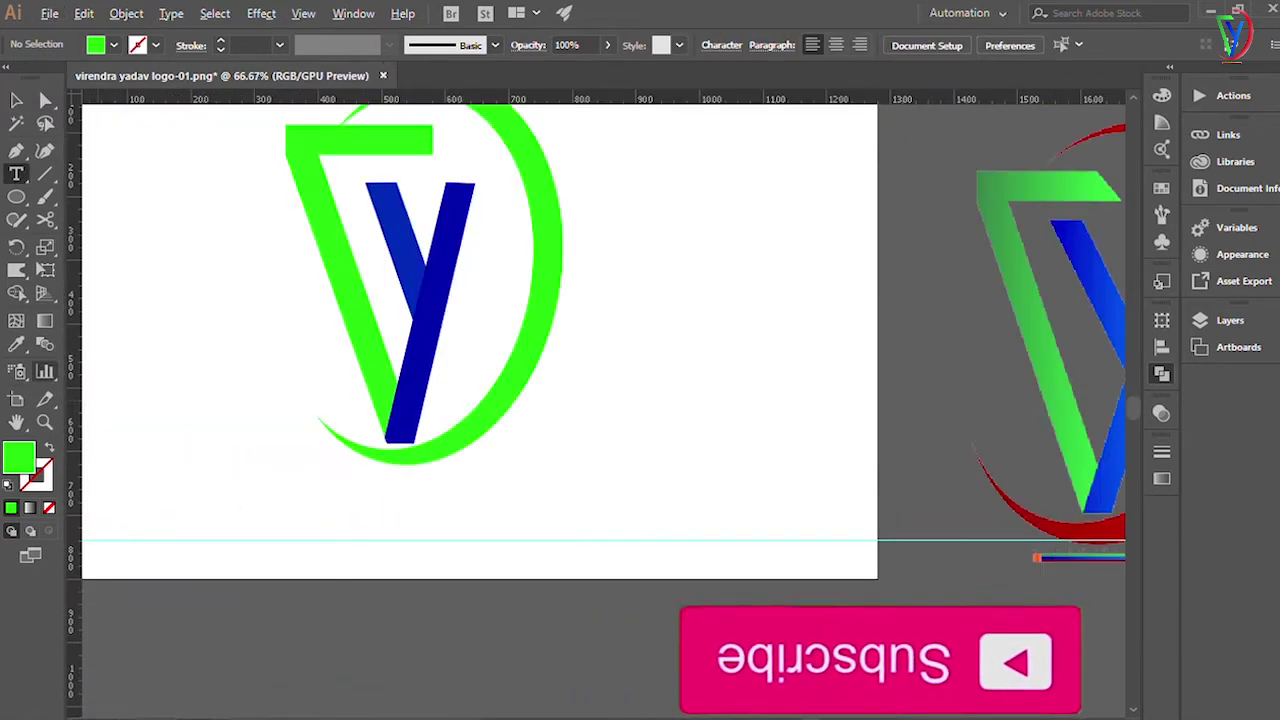
Draw three stacked thin bars beneath the logo for the blue, red and green stripes.
{"action": "key", "text": "m"}
{"action": "left_click_drag", "start_coordinate": [281, 434], "coordinate": [812, 470]}
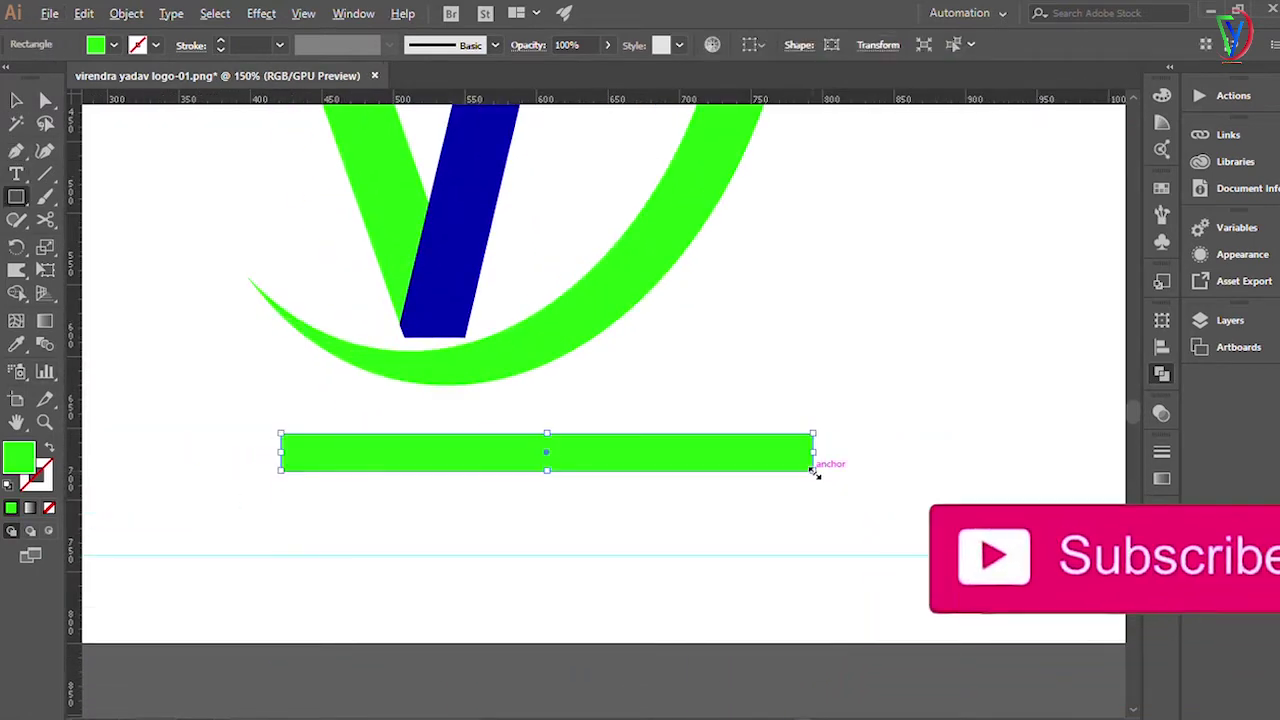
{"action": "key", "text": "ctrl+plus"}
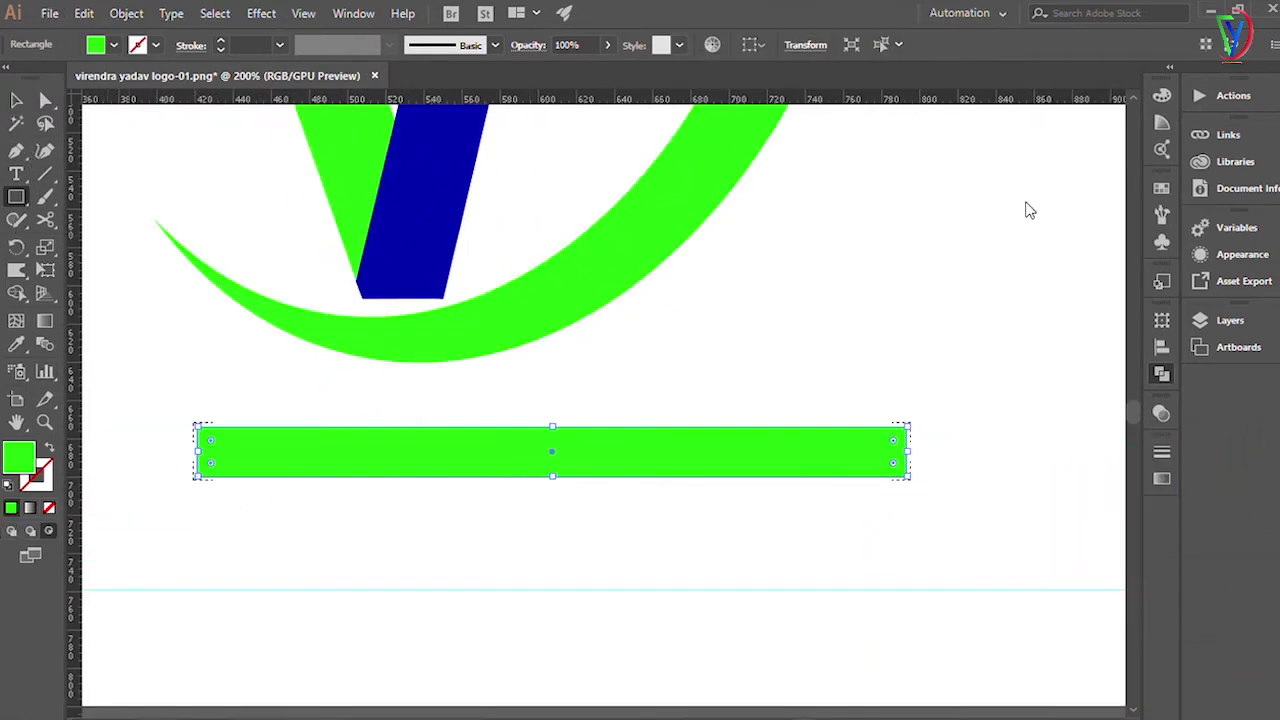
{"action": "left_click_drag", "start_coordinate": [179, 456], "coordinate": [936, 530]}
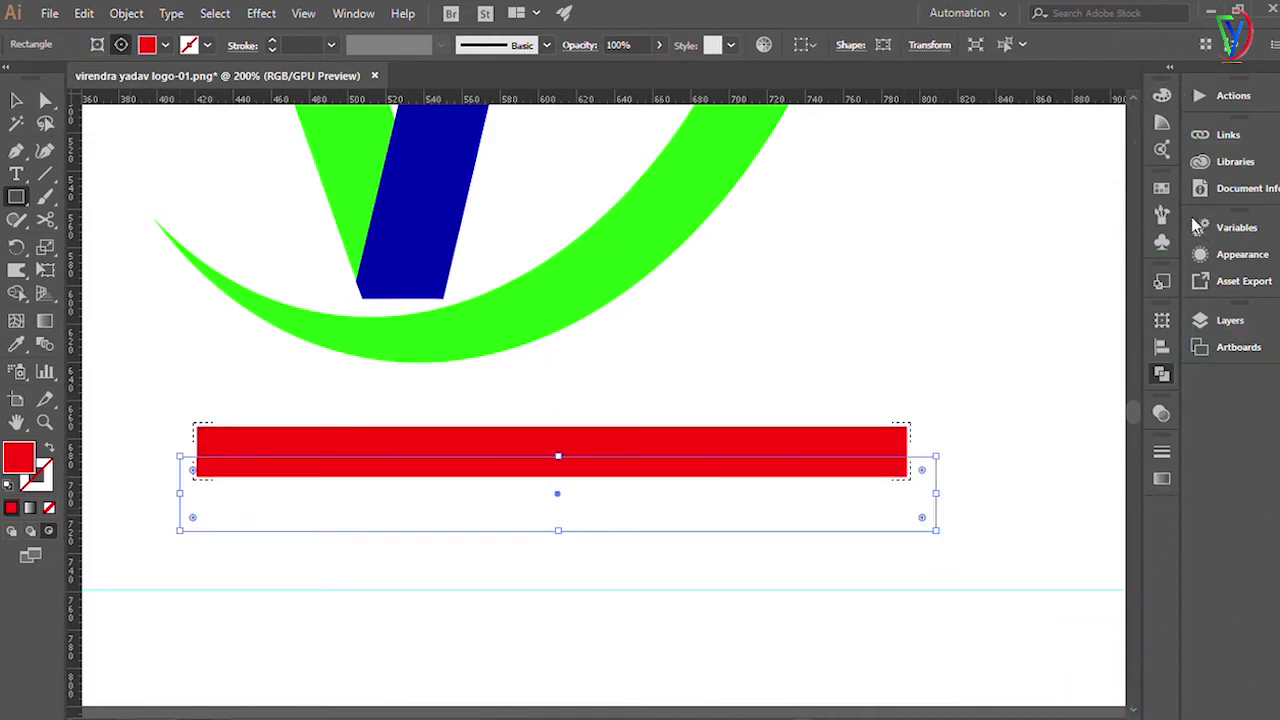
{"action": "key", "text": "ctrl+z"}
{"action": "left_click_drag", "start_coordinate": [176, 410], "coordinate": [940, 442]}
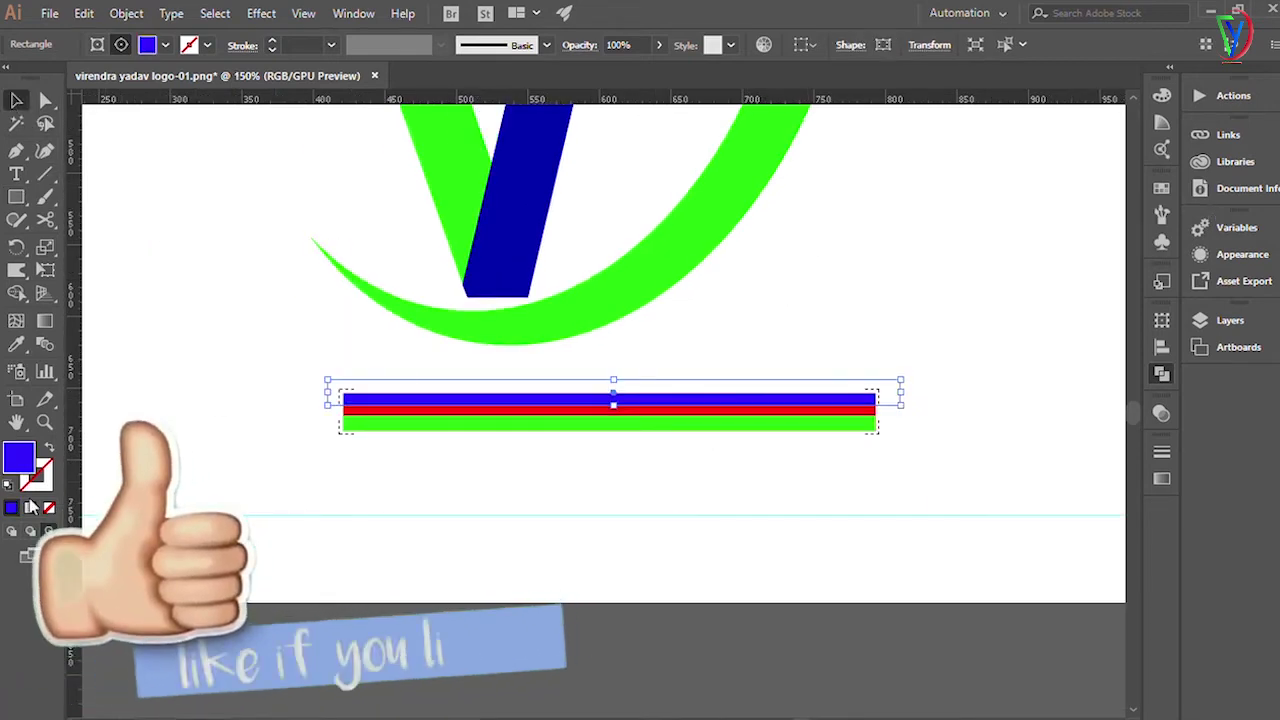
{"action": "left_click", "coordinate": [945, 472]}
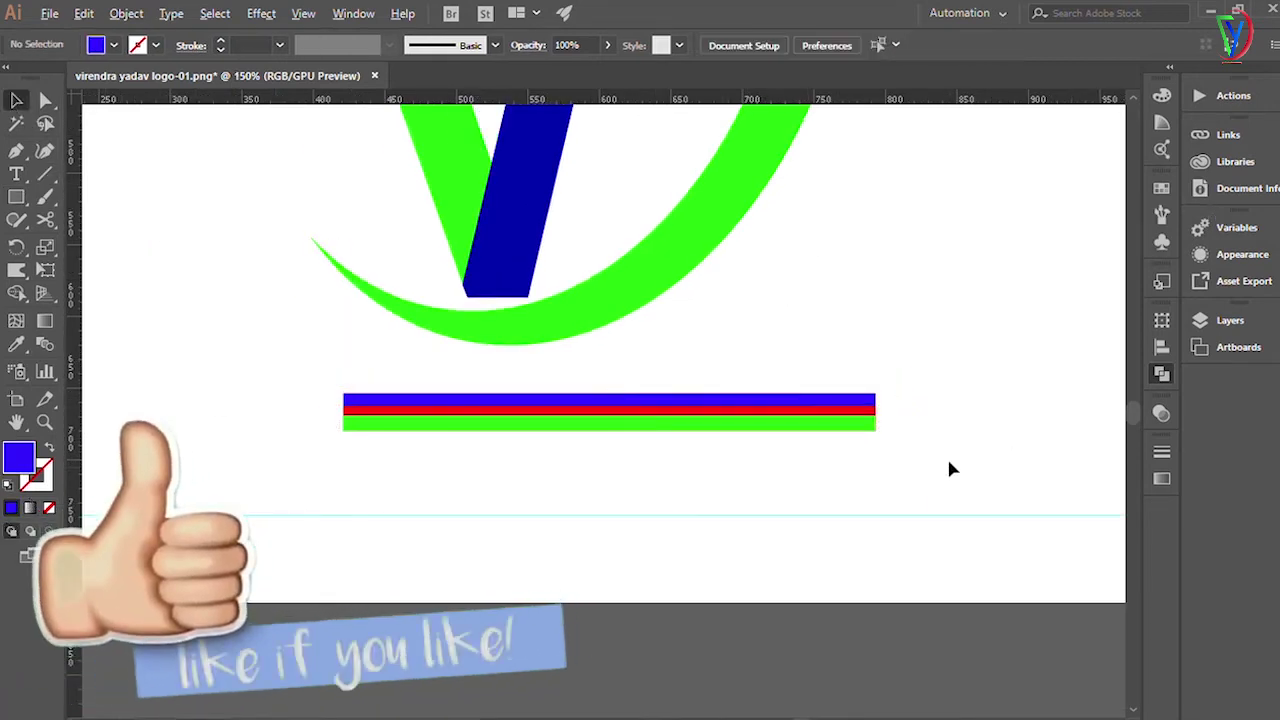
{"action": "scroll", "coordinate": [945, 472], "scroll_direction": "up", "scroll_amount": 5}
Draw a square at the striped bar's right end and select one of its corners.
{"action": "key", "text": "m"}
{"action": "mouse_move", "coordinate": [770, 310]}
{"action": "left_mouse_down"}
{"action": "mouse_move", "coordinate": [850, 407]}
{"action": "mouse_move", "coordinate": [877, 406]}
{"action": "left_mouse_up"}
{"action": "key", "text": "ctrl+plus"}
{"action": "left_click", "coordinate": [430, 272]}
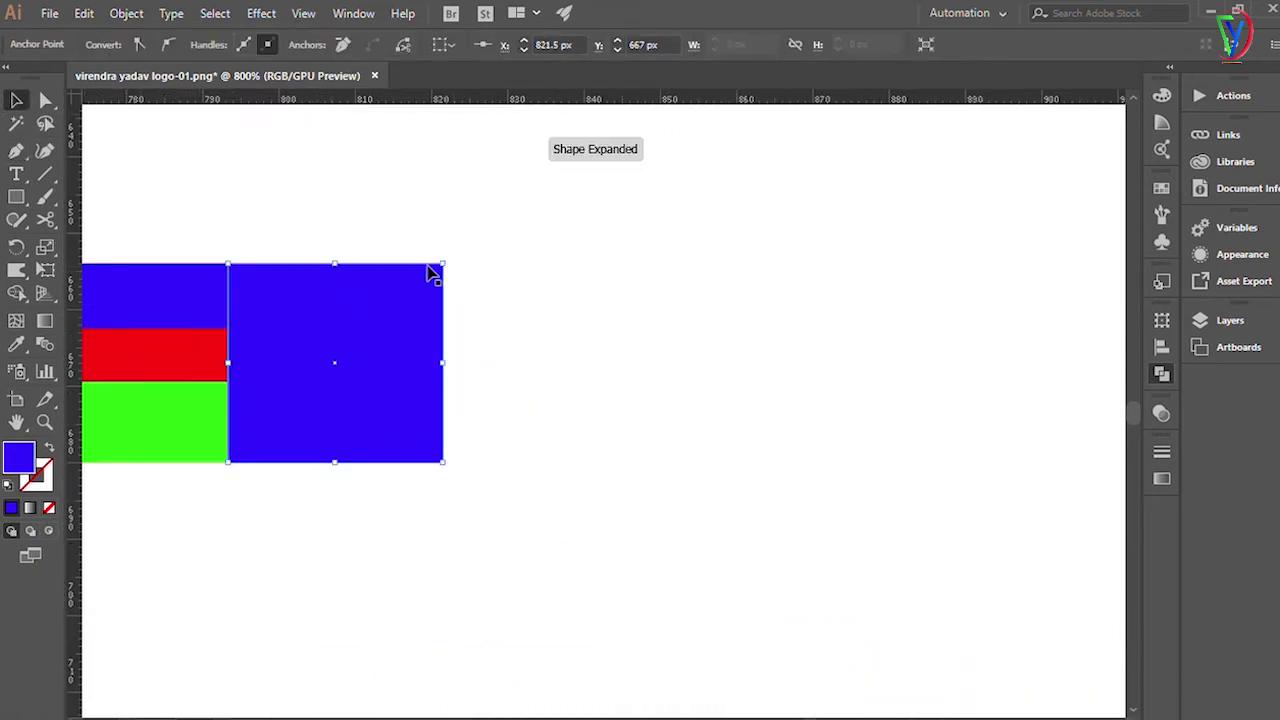
Pull the square's two right corners to its middle to form the pointed pencil cone.
{"action": "left_click_drag", "start_coordinate": [437, 263], "coordinate": [440, 360]}
{"action": "left_click_drag", "start_coordinate": [443, 462], "coordinate": [440, 360]}
{"action": "left_click", "coordinate": [674, 323]}
{"action": "scroll", "coordinate": [333, 337], "scroll_direction": "left", "scroll_amount": 2}
{"action": "scroll", "coordinate": [333, 337], "scroll_direction": "left", "scroll_amount": 2}
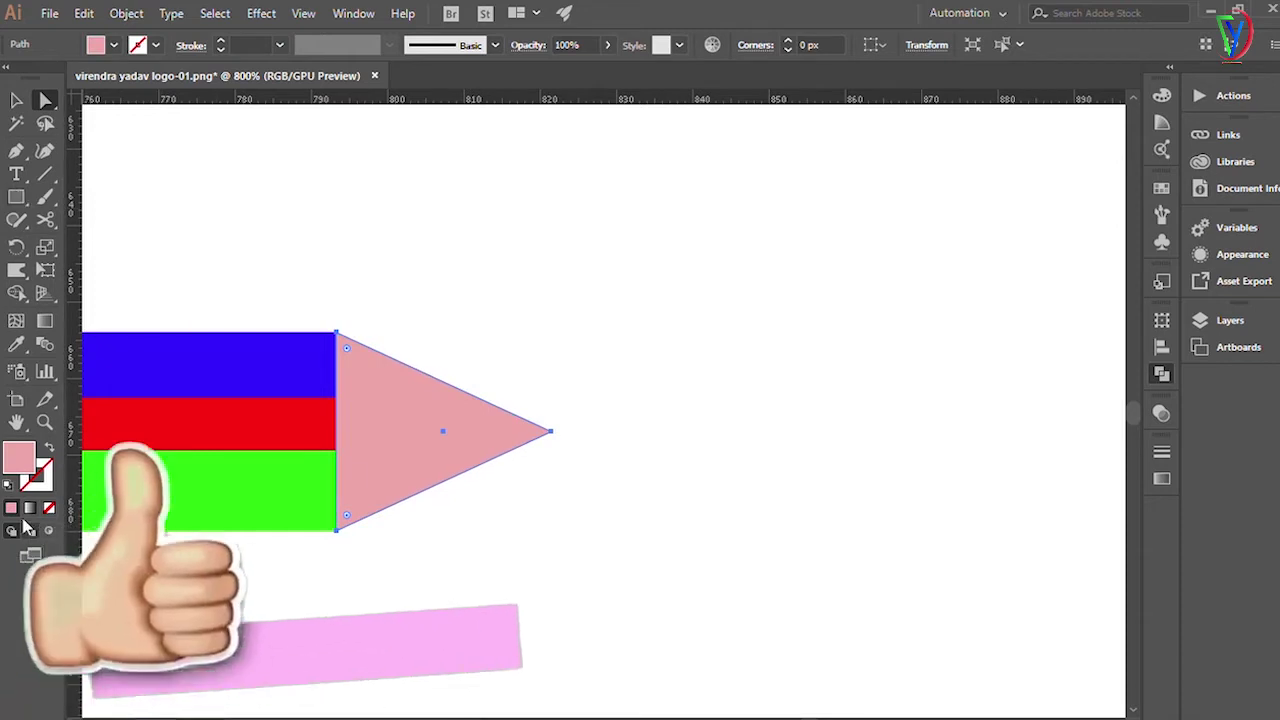
Draw a black graphite point inside the pink cone, then return to Draw Normal.
{"action": "key", "text": "p"}
{"action": "left_click", "coordinate": [529, 374]}
{"action": "left_click_drag", "start_coordinate": [527, 481], "coordinate": [607, 531]}
{"action": "left_click_drag", "start_coordinate": [569, 424], "coordinate": [543, 443]}
{"action": "left_click", "coordinate": [529, 374]}
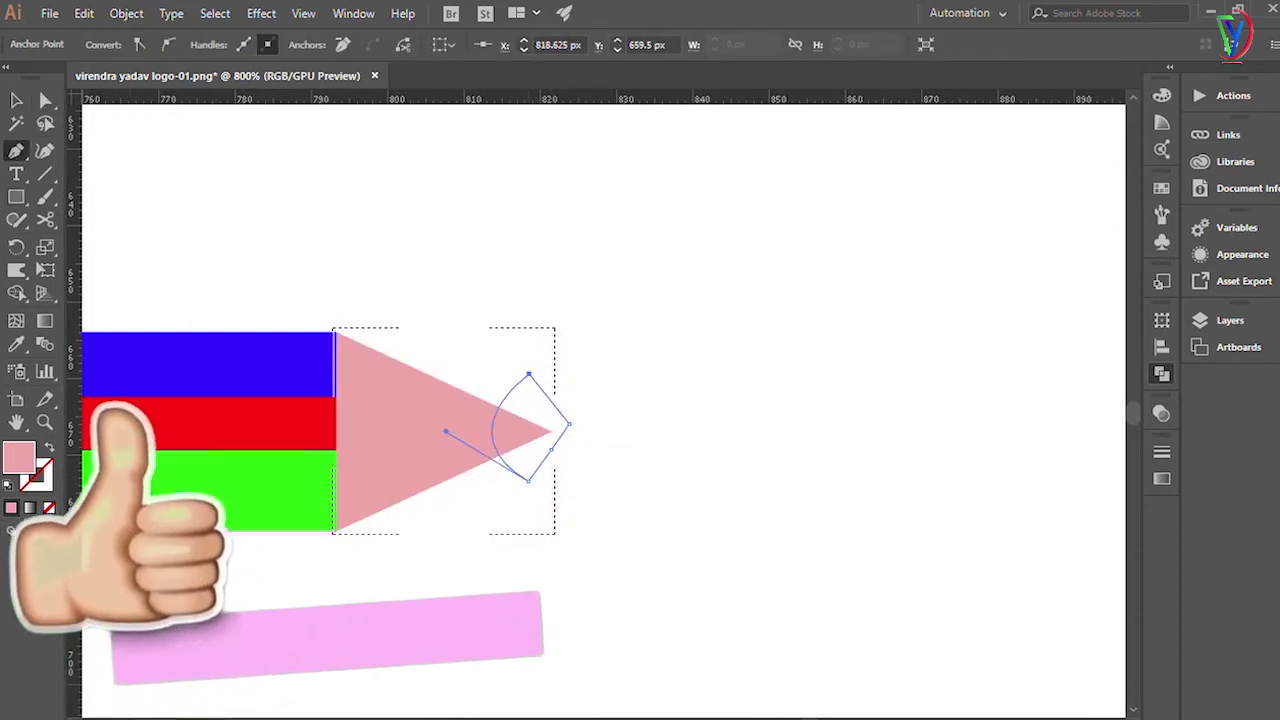
{"action": "key", "text": "v"}
{"action": "left_click", "coordinate": [818, 288]}
{"action": "key", "text": "ctrl+minus"}
{"action": "key", "text": "ctrl+minus"}
{"action": "key", "text": "ctrl+minus"}
{"action": "key", "text": "shift+d"}
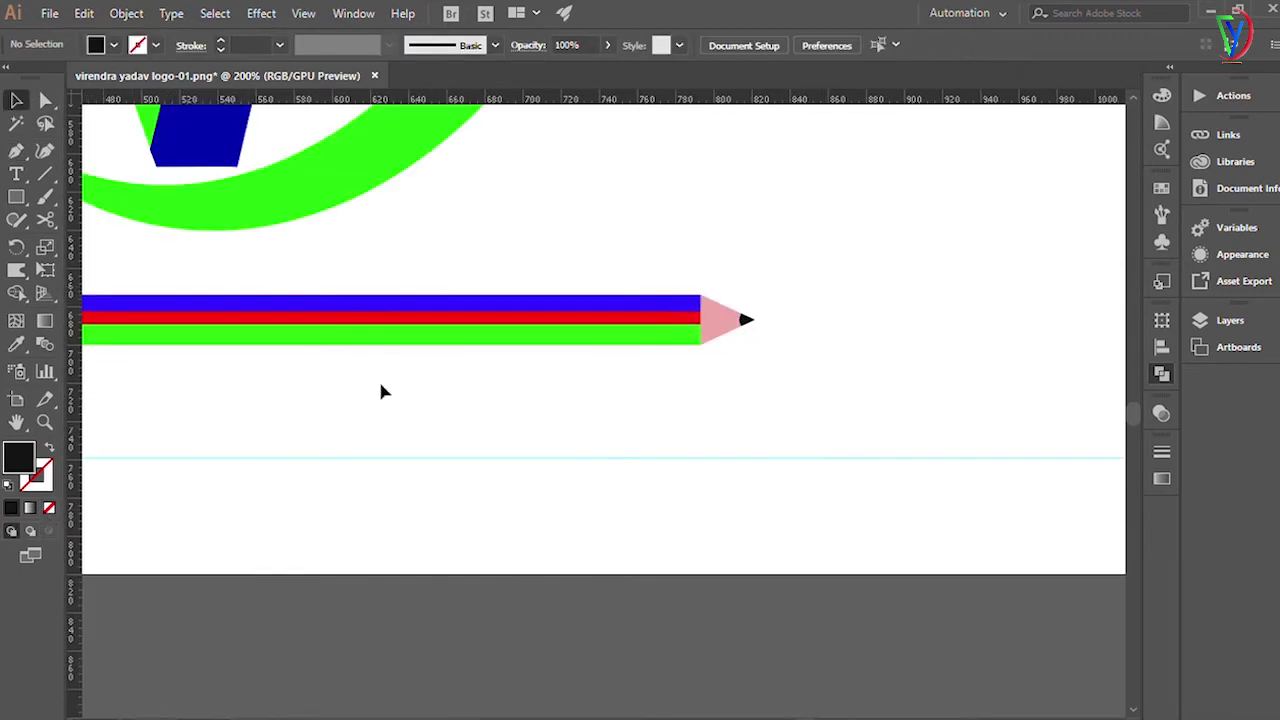
{"action": "key", "text": "ctrl+plus"}
{"action": "key", "text": "ctrl+plus"}
{"action": "key", "text": "m"}
{"action": "scroll", "coordinate": [391, 254], "scroll_direction": "left", "scroll_amount": 2}
Add a light-blue band and pink eraser rectangle at the pencil's left end, rounding the eraser's outer corners.
{"action": "left_click_drag", "start_coordinate": [500, 263], "coordinate": [440, 363]}
{"action": "key", "text": "v"}
{"action": "key", "text": "ctrl+plus"}
{"action": "left_click_drag", "start_coordinate": [526, 336], "coordinate": [418, 332]}
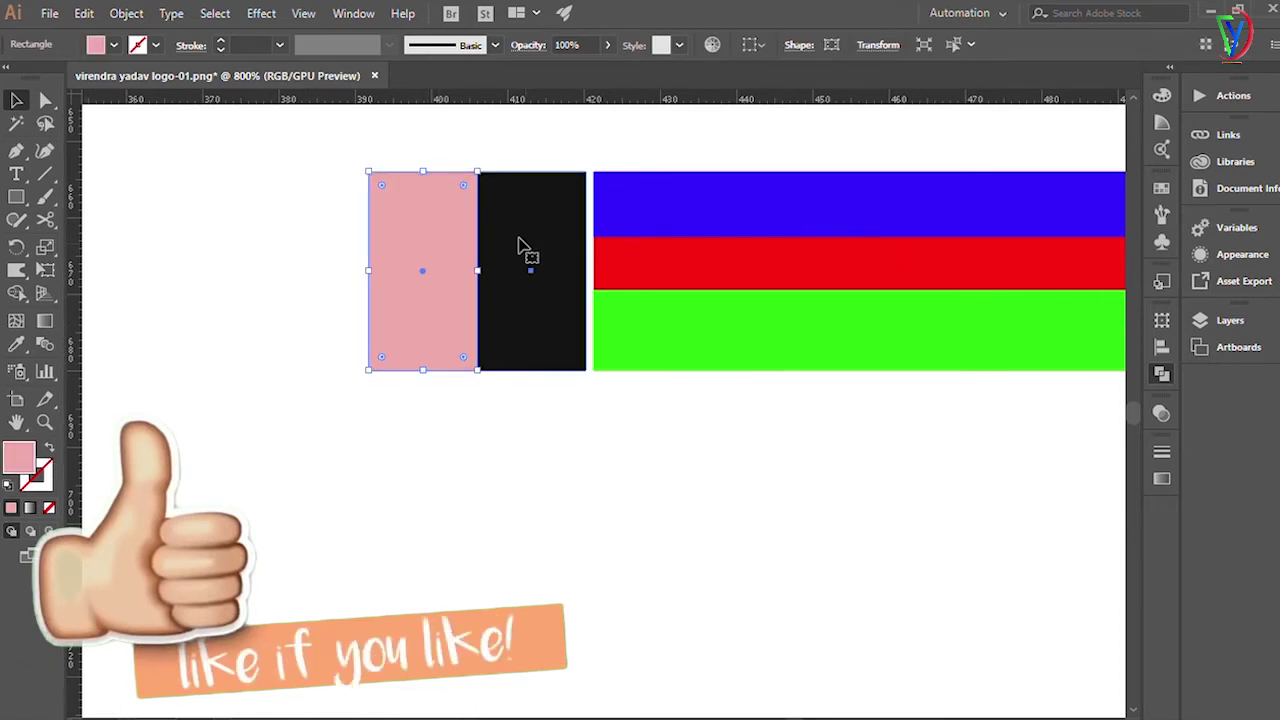
{"action": "double_click", "coordinate": [529, 255]}
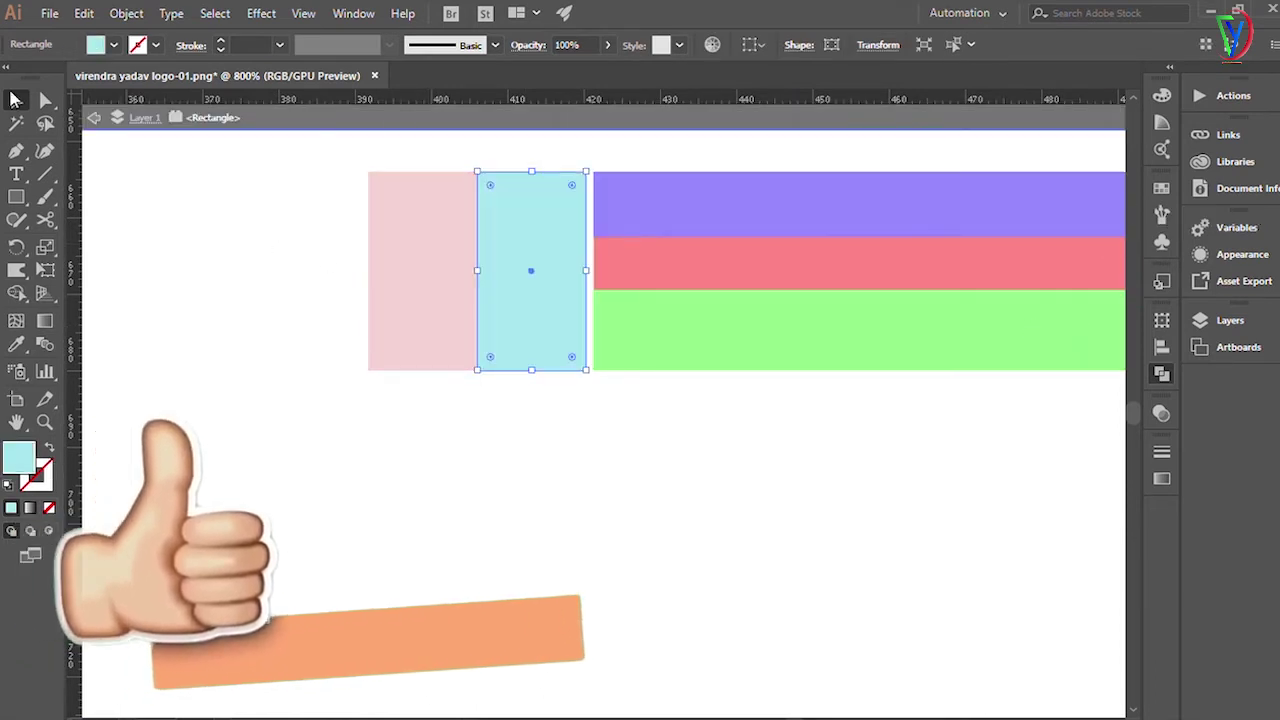
{"action": "left_click", "coordinate": [436, 255]}
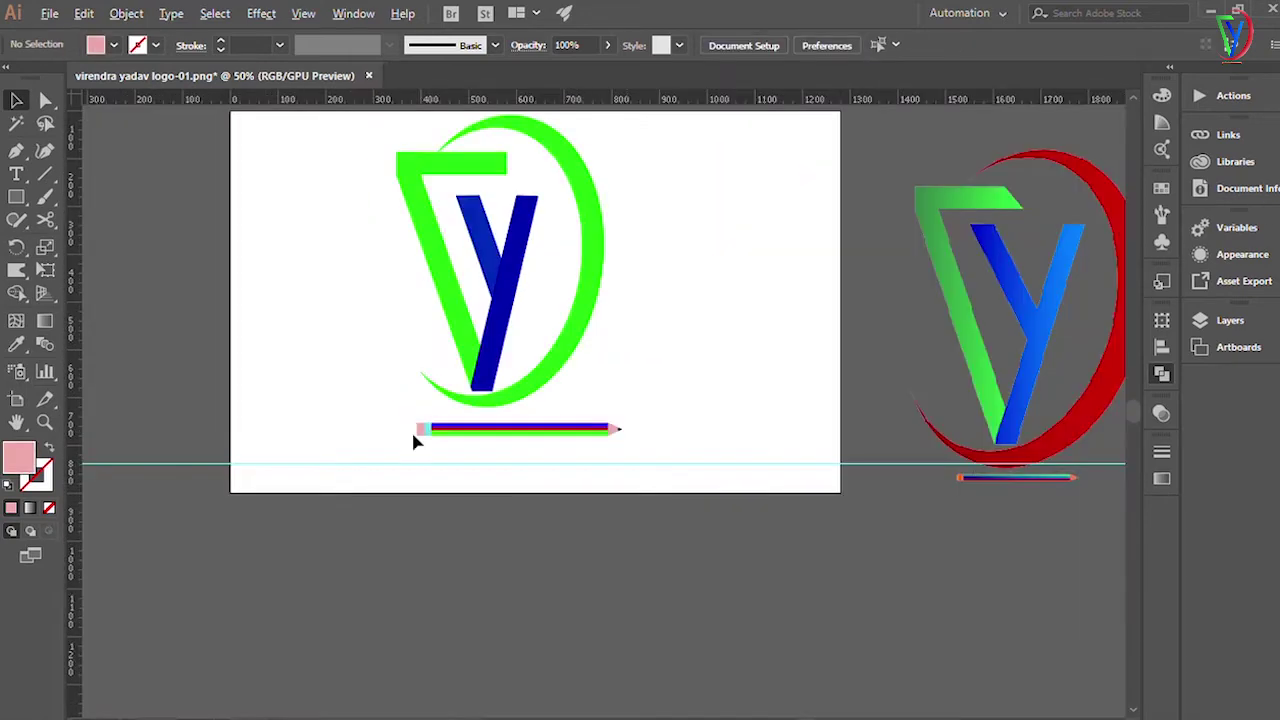
{"action": "left_click", "coordinate": [429, 429]}
{"action": "left_click_drag", "start_coordinate": [394, 314], "coordinate": [437, 429]}
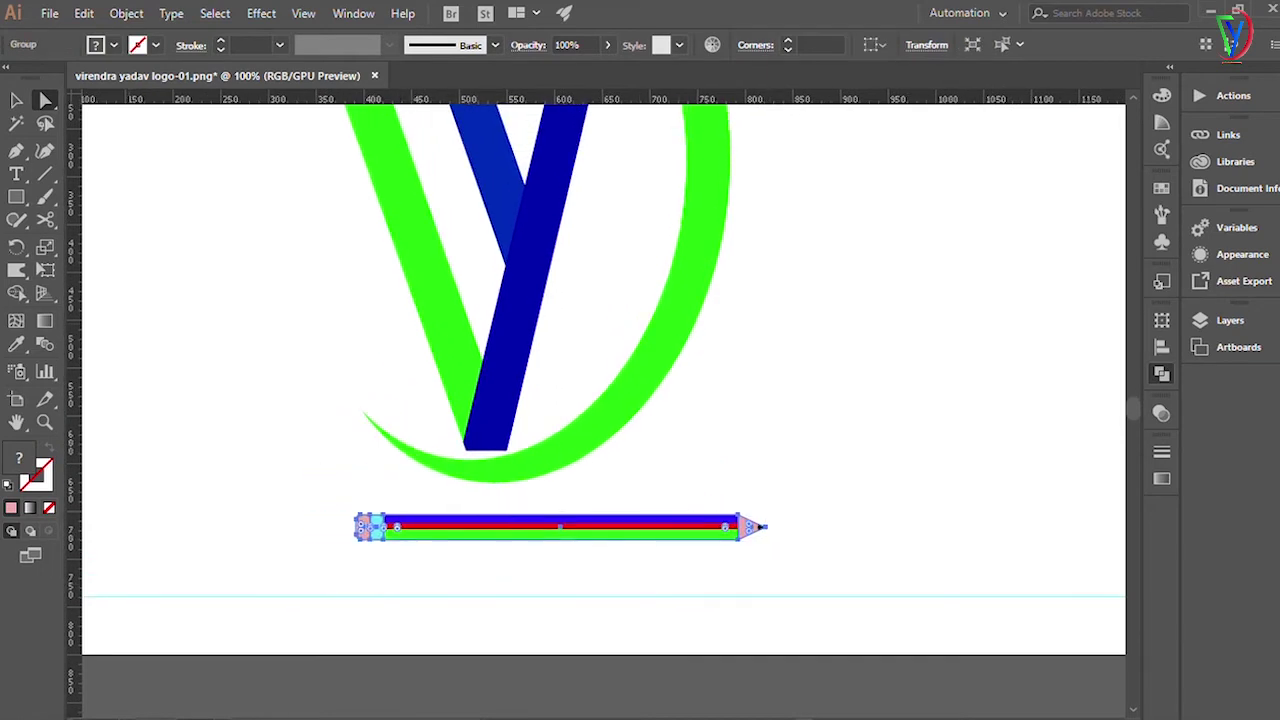
{"action": "key", "text": "t"}
{"action": "left_click", "coordinate": [233, 437]}
{"action": "type", "text": "VIRENDRA"}
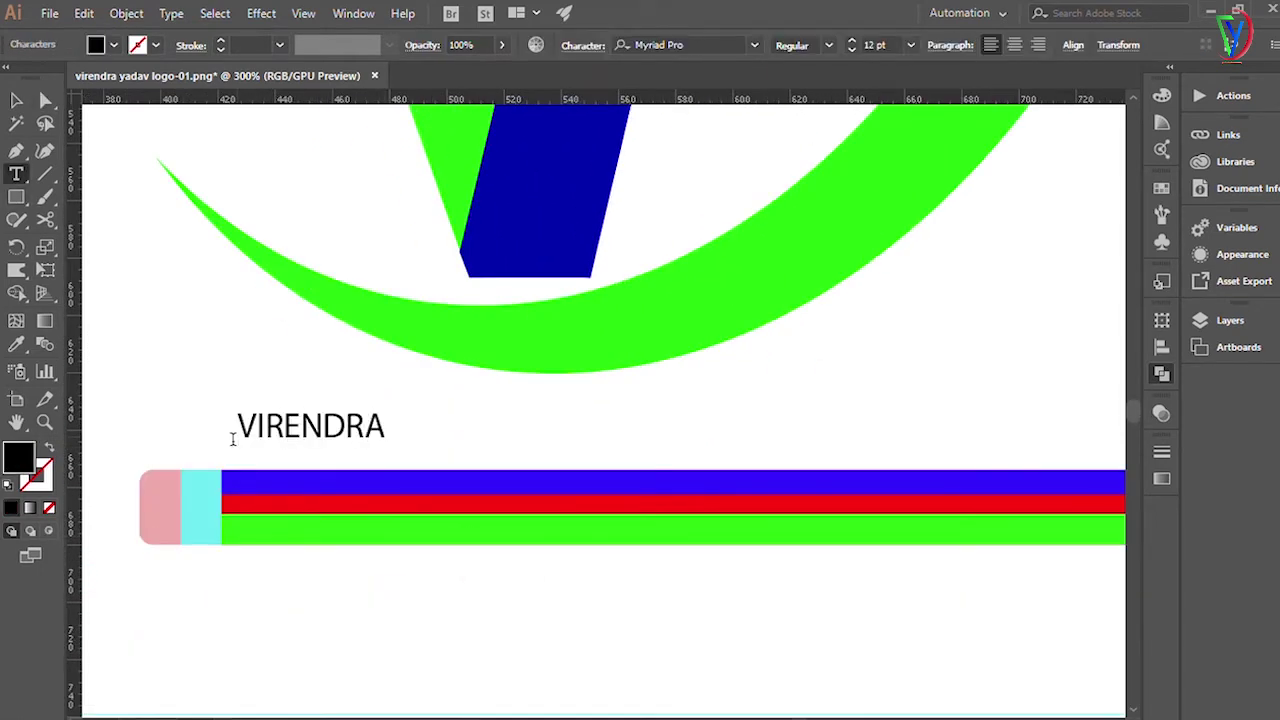
{"action": "key", "text": "shift+Left"}
{"action": "key", "text": "shift+Left"}
{"action": "key", "text": "shift+Left"}
{"action": "key", "text": "shift+Left"}
{"action": "key", "text": "shift+Left"}
{"action": "key", "text": "shift+Left"}
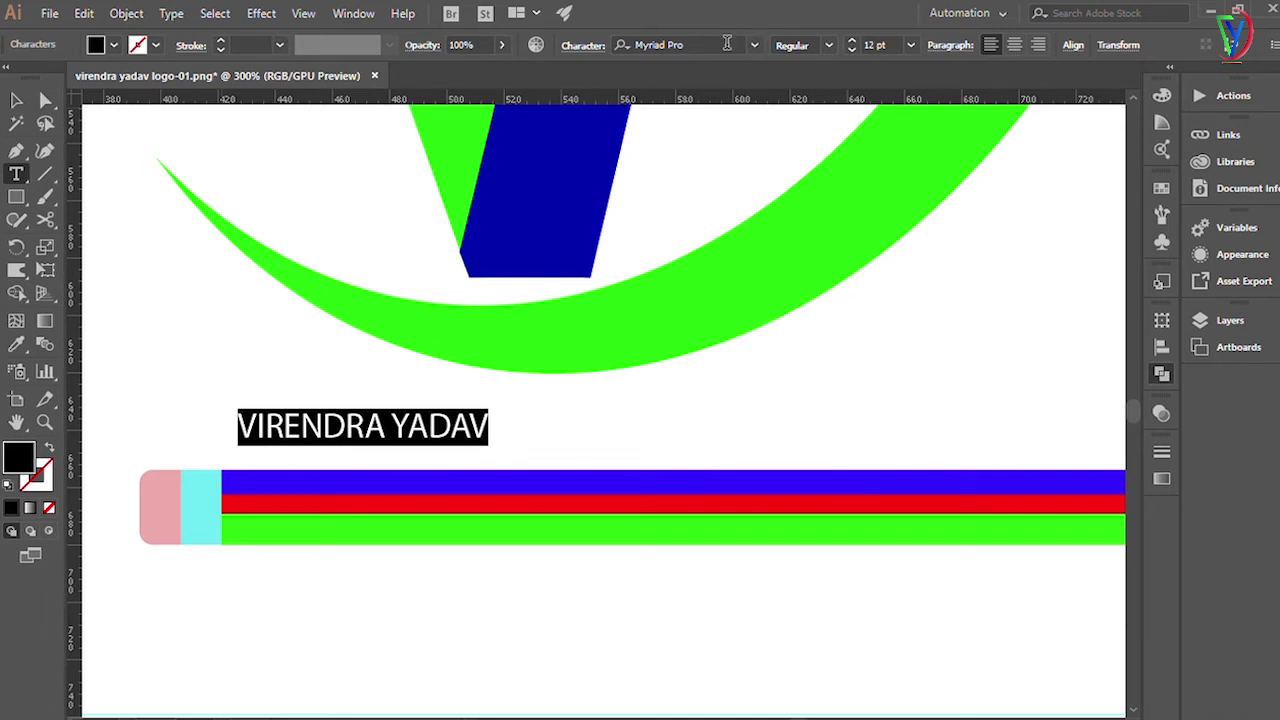
Set the name's font to Minion Pro with tracking 600.
{"action": "left_click", "coordinate": [727, 44]}
{"action": "key", "text": "Up"}
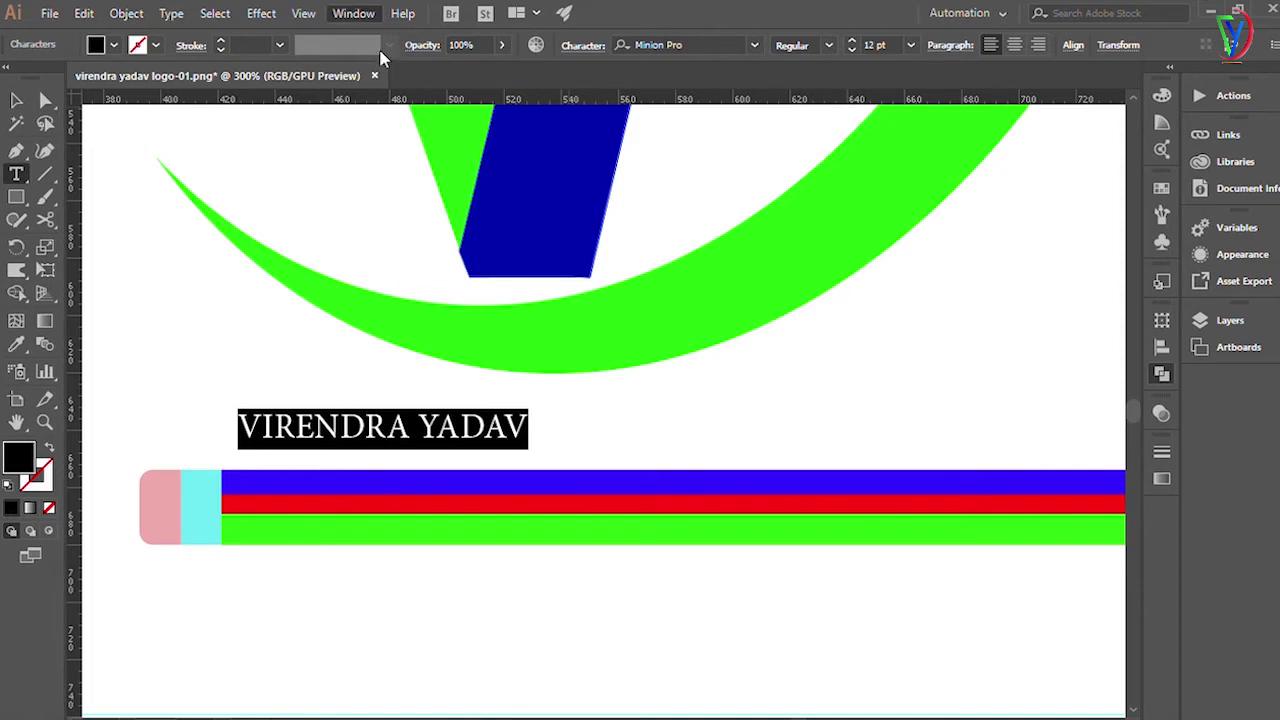
{"action": "left_click", "coordinate": [925, 251]}
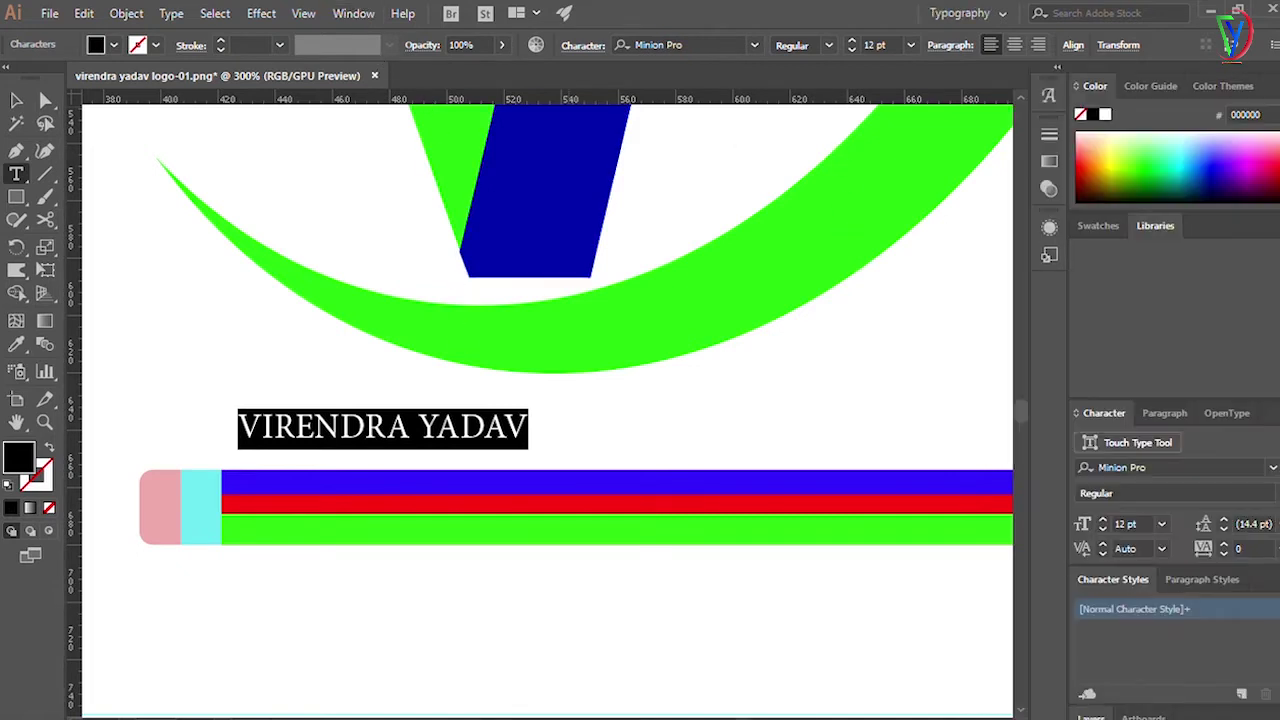
{"action": "key", "text": "Up"}
{"action": "key", "text": "Up"}
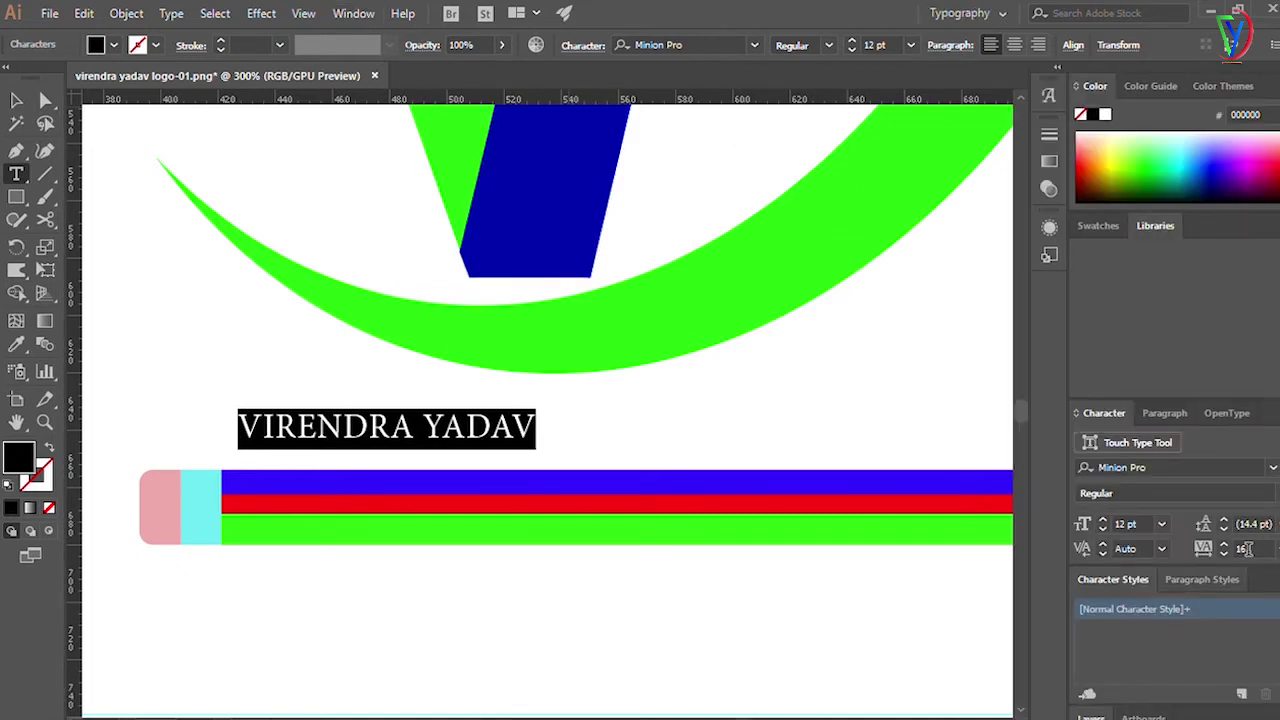
{"action": "key", "text": "Return"}
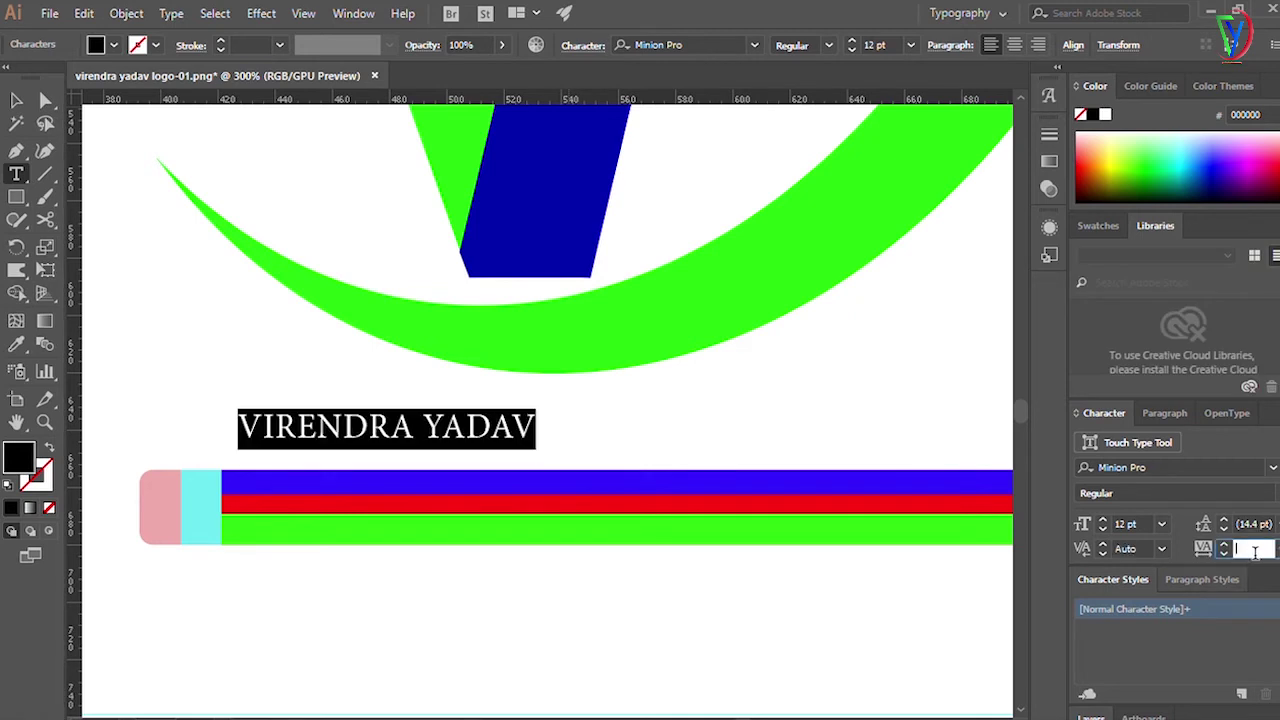
{"action": "type", "text": "600"}
{"action": "key", "text": "Return"}
Recolour the Y initial olive and finish editing the text.
{"action": "left_click_drag", "start_coordinate": [602, 430], "coordinate": [642, 430]}
{"action": "scroll", "coordinate": [557, 483], "scroll_direction": "down", "scroll_amount": 2}
{"action": "left_click", "coordinate": [266, 334]}
{"action": "scroll", "coordinate": [520, 423], "scroll_direction": "down", "scroll_amount": 5}
{"action": "scroll", "coordinate": [600, 394], "scroll_direction": "up", "scroll_amount": 3}
{"action": "key", "text": "ctrl+a"}
{"action": "key", "text": "Escape"}
Stretch the name wider and scale the pencil to its width just beneath it.
{"action": "left_click_drag", "start_coordinate": [604, 403], "coordinate": [785, 410]}
{"action": "left_click", "coordinate": [860, 440]}
{"action": "left_click_drag", "start_coordinate": [878, 447], "coordinate": [768, 447]}
{"action": "left_click", "coordinate": [585, 383]}
{"action": "scroll", "coordinate": [600, 390], "scroll_direction": "down", "scroll_amount": 3}
{"action": "scroll", "coordinate": [629, 394], "scroll_direction": "up", "scroll_amount": 3}
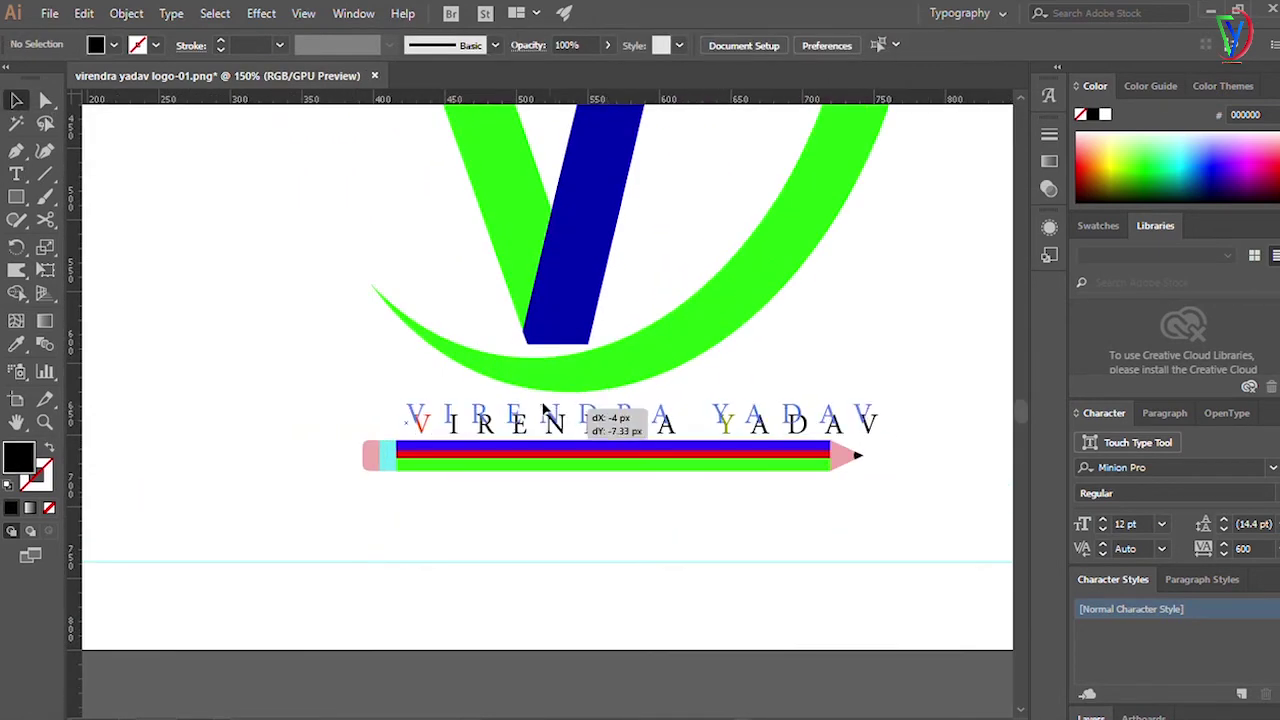
{"action": "left_click_drag", "start_coordinate": [721, 450], "coordinate": [750, 439]}
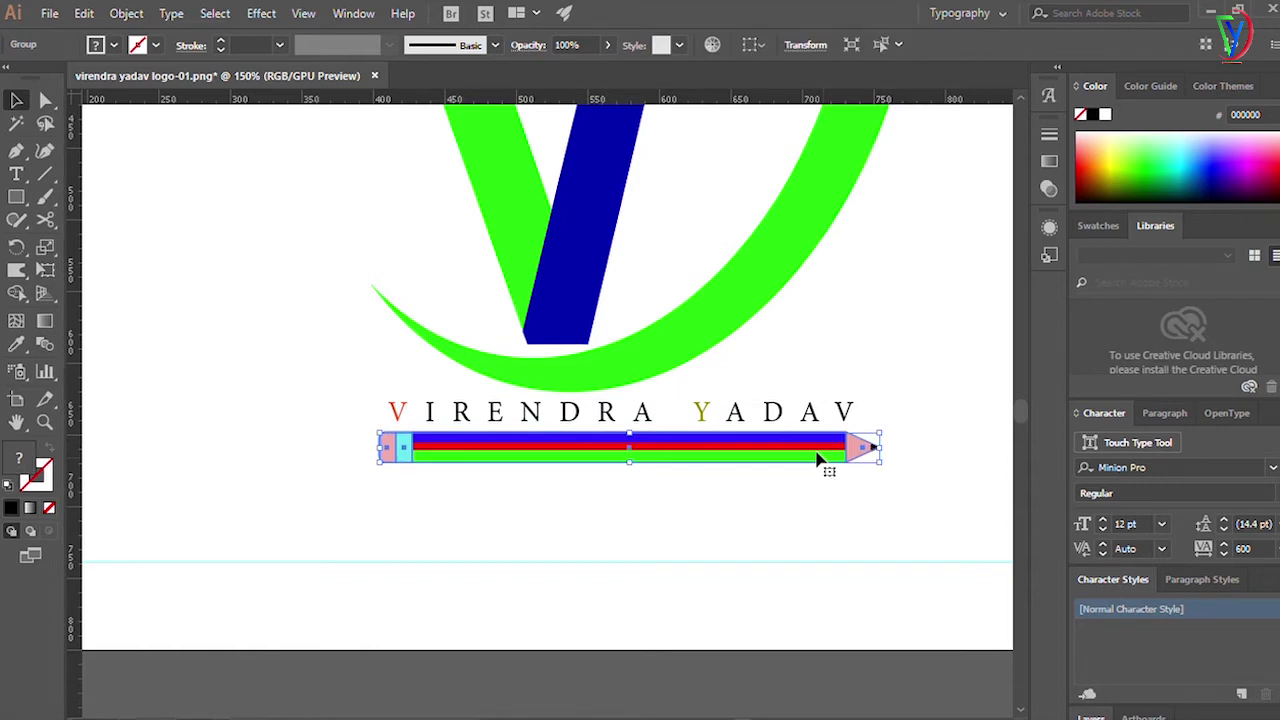
{"action": "scroll", "coordinate": [514, 560], "scroll_direction": "down", "scroll_amount": 2}
{"action": "scroll", "coordinate": [414, 500], "scroll_direction": "down", "scroll_amount": 1}
{"action": "left_click", "coordinate": [378, 340]}
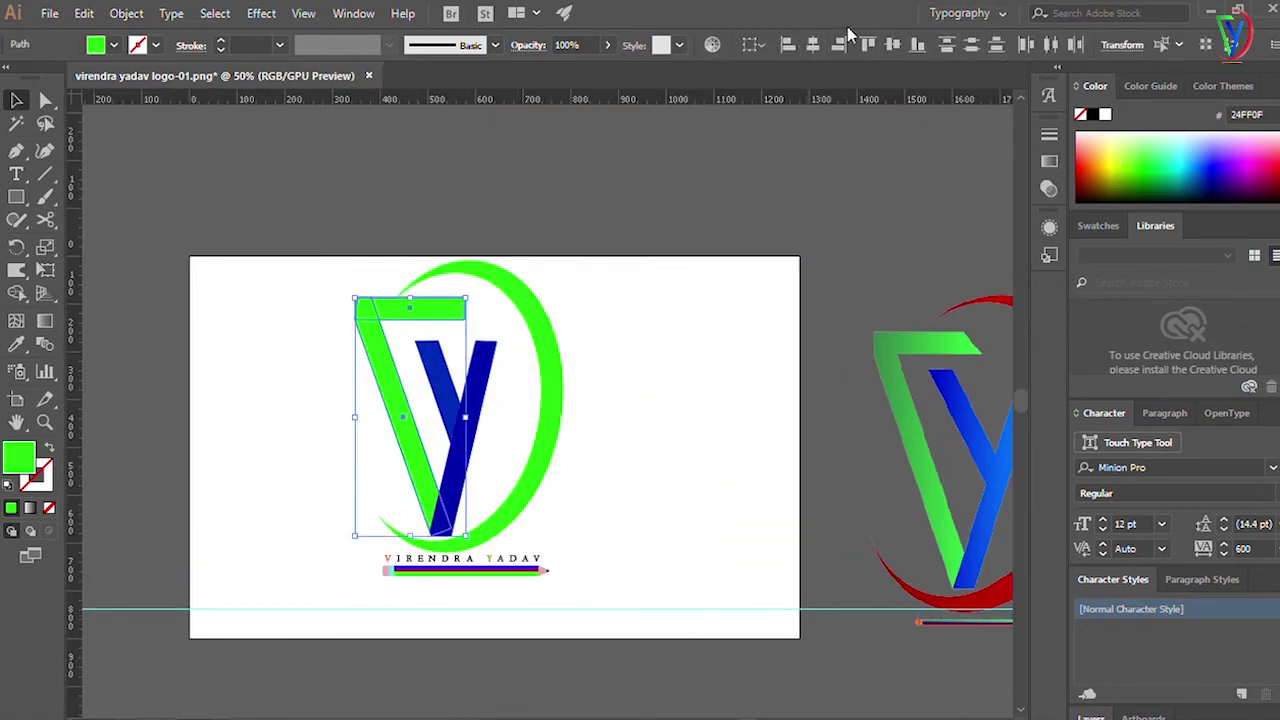
Give the V a darker green from the Color Guide shades.
{"action": "left_click", "coordinate": [1163, 414]}
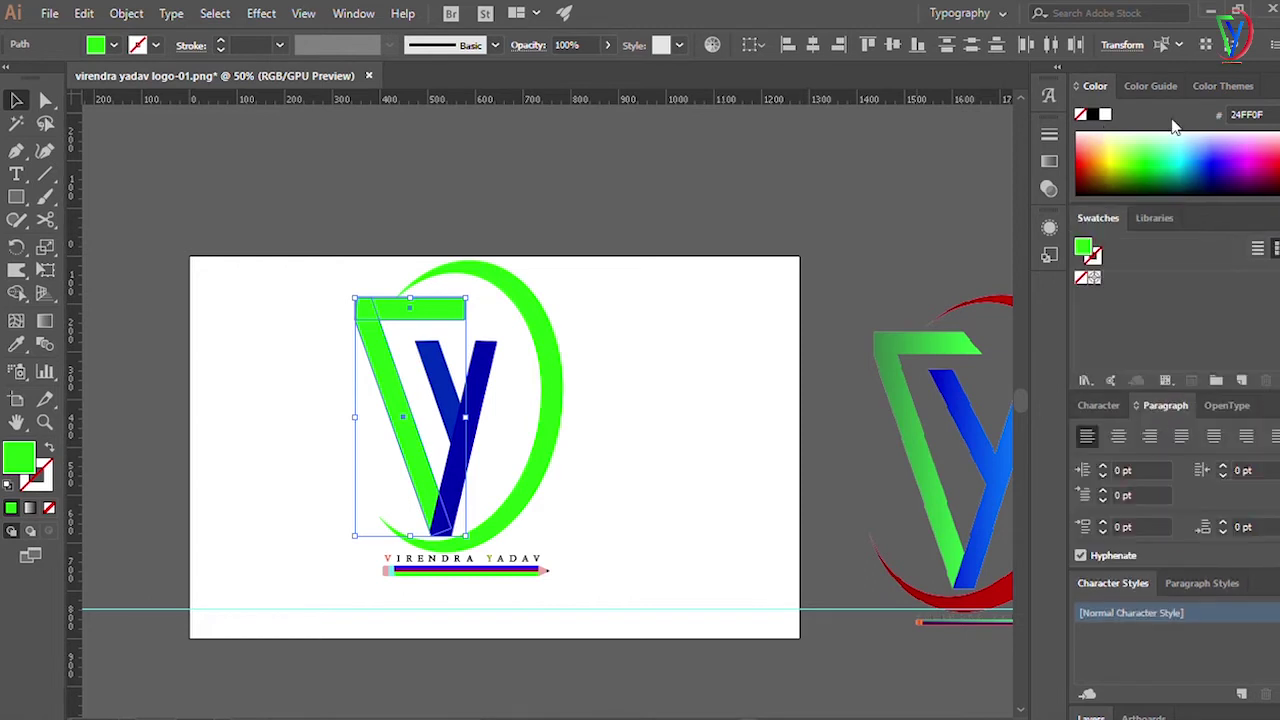
{"action": "left_click", "coordinate": [1049, 192]}
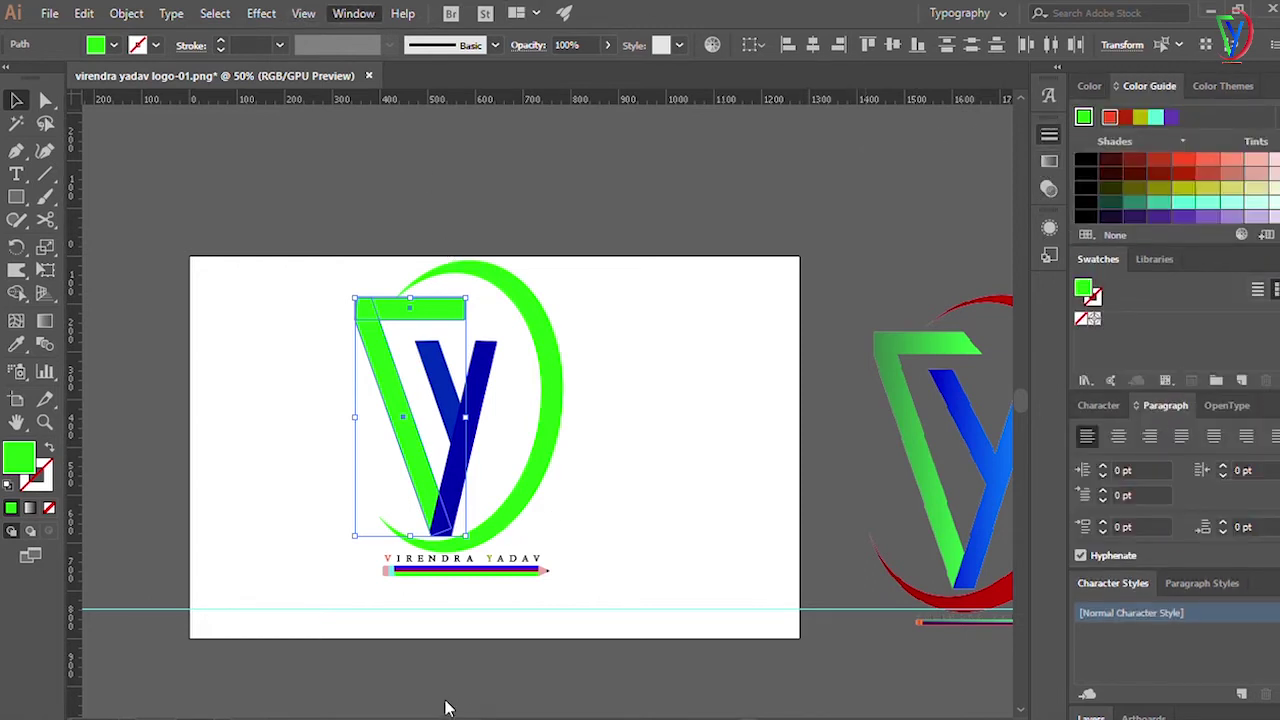
{"action": "left_click", "coordinate": [490, 390]}
{"action": "left_click", "coordinate": [397, 357]}
{"action": "key", "text": "i"}
{"action": "left_click", "coordinate": [920, 420]}
Make the Y a brighter blue and the ring ellipse red.
{"action": "left_click", "coordinate": [460, 400], "text": "ctrl"}
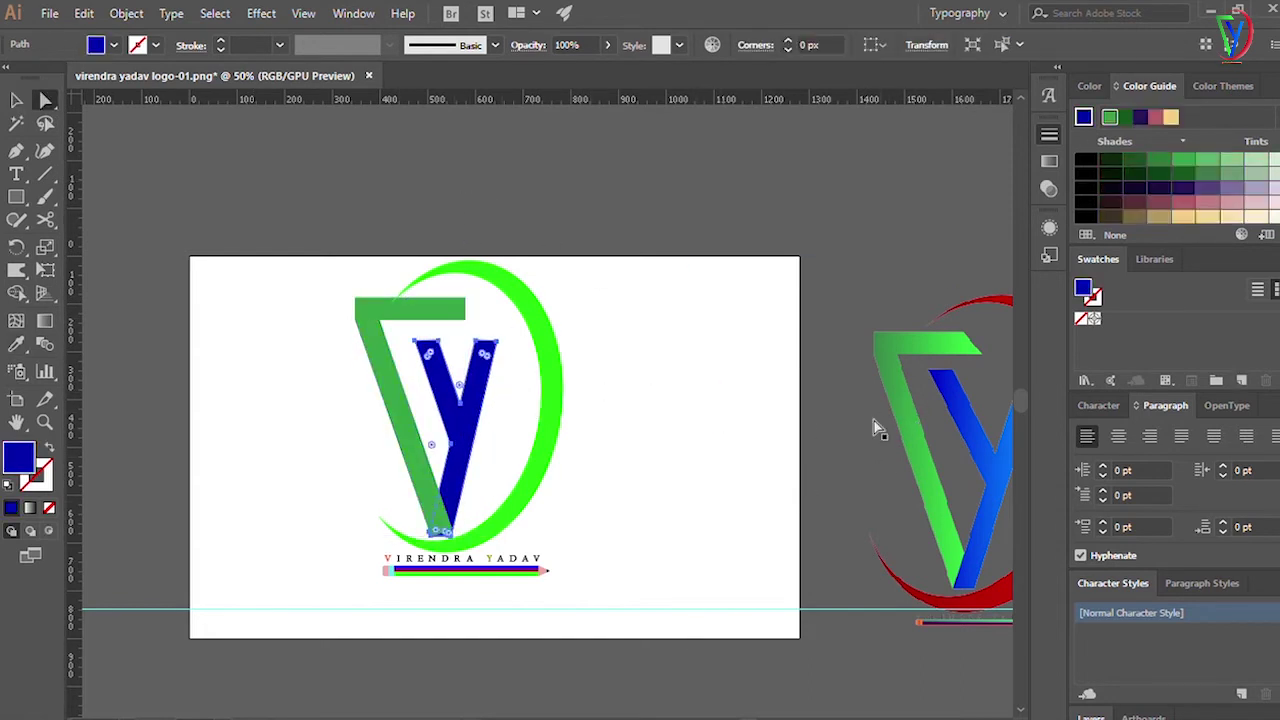
{"action": "left_click", "coordinate": [960, 440]}
{"action": "left_click", "coordinate": [555, 400], "text": "ctrl"}
{"action": "left_click", "coordinate": [963, 603]}
{"action": "scroll", "coordinate": [497, 500], "scroll_direction": "down", "scroll_amount": 2, "text": "alt"}
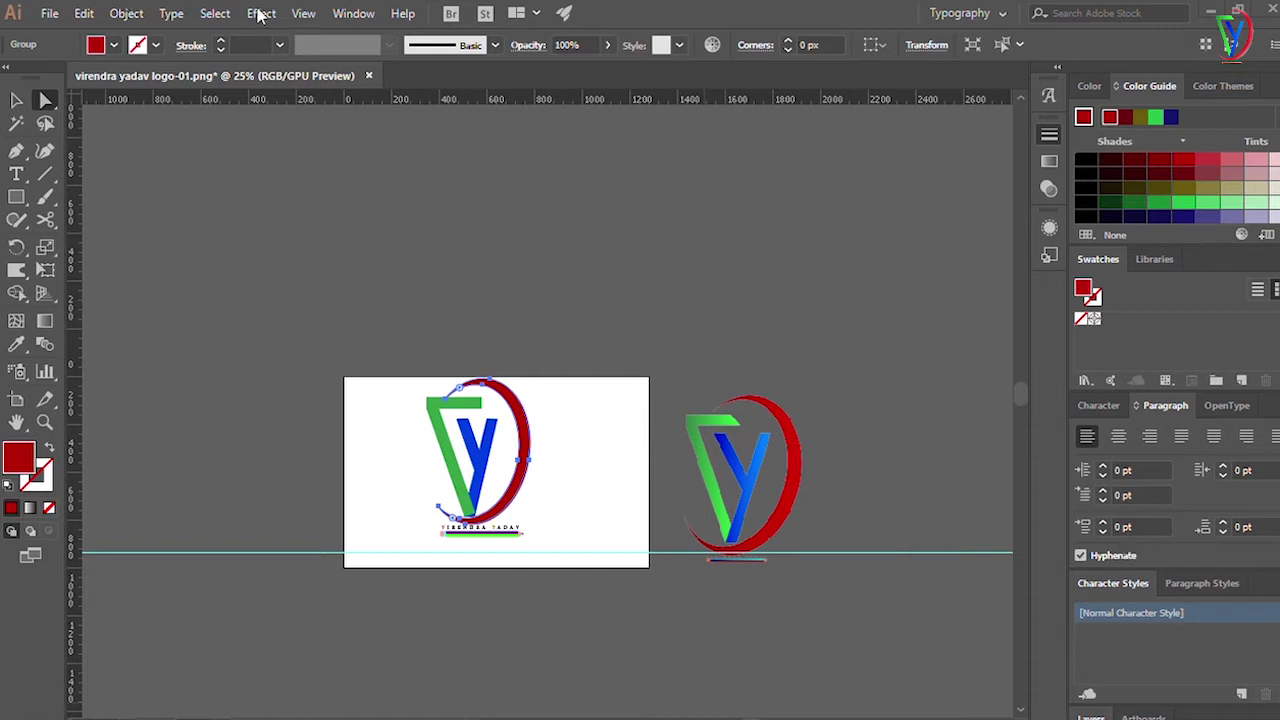
{"action": "key", "text": "bracketright"}
{"action": "key", "text": "bracketright"}
{"action": "key", "text": "bracketright"}
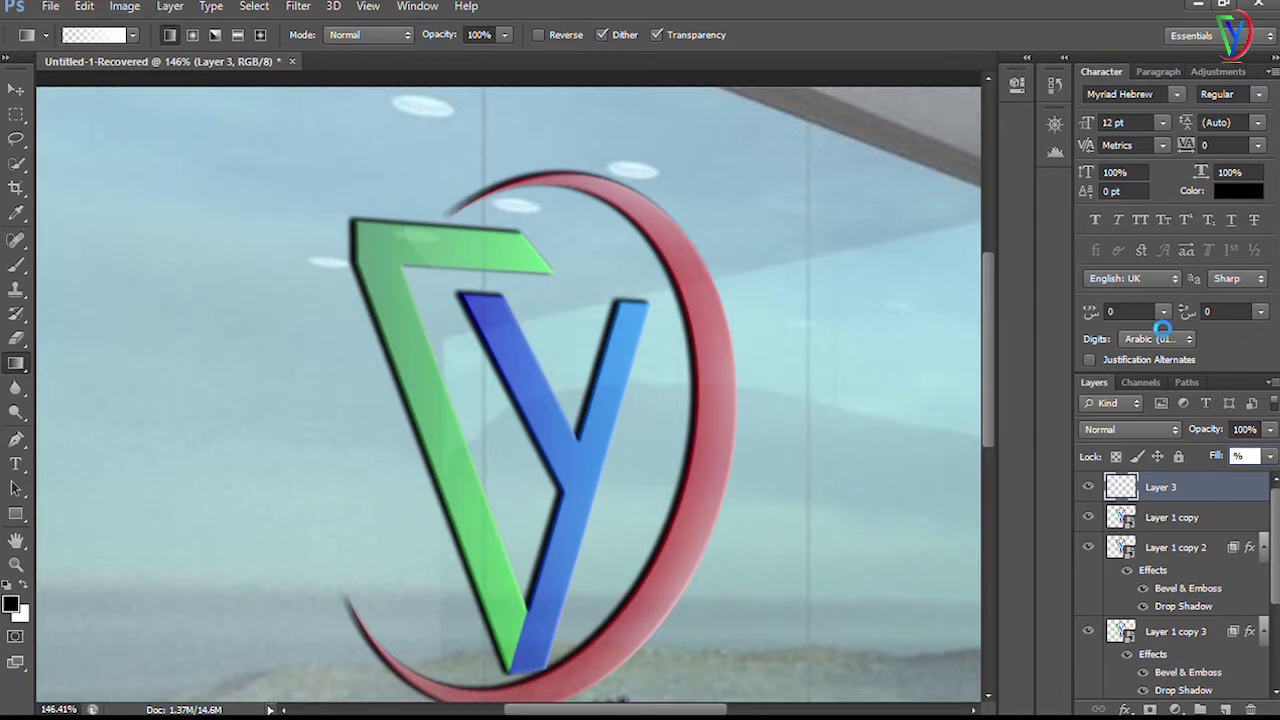
Set Layer 3's fill to 9%, then delete Layer 3.
{"action": "type", "text": "9"}
{"action": "key", "text": "Return"}
{"action": "key", "text": "Delete"}
Fit the whole image on screen and select the Layer 2 background photo.
{"action": "scroll", "coordinate": [663, 328], "scroll_direction": "down", "scroll_amount": 3}
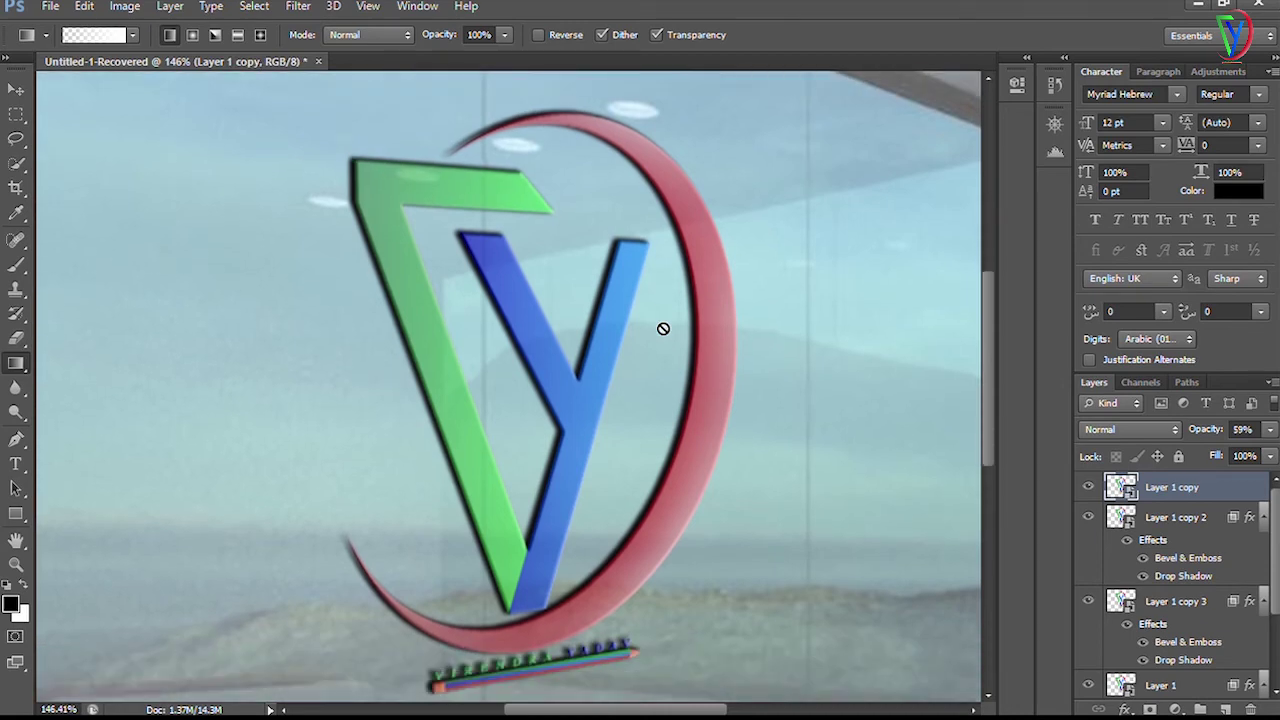
{"action": "key", "text": "ctrl+0"}
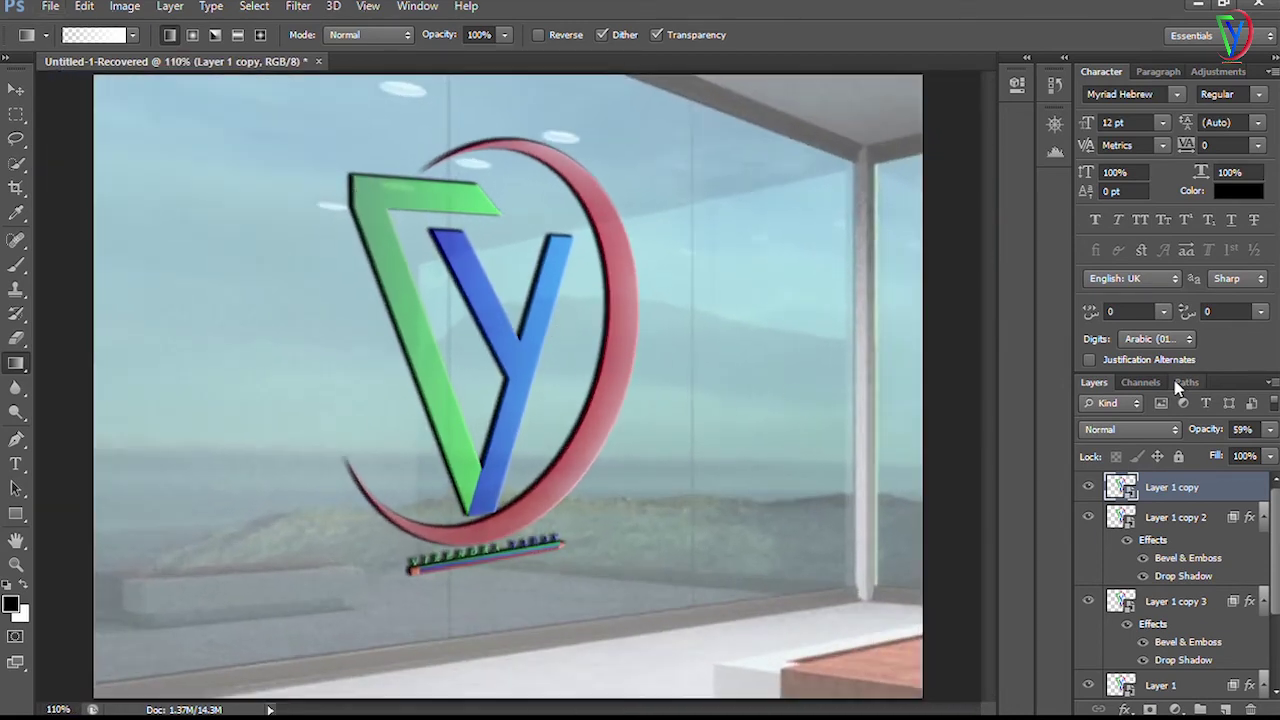
{"action": "scroll", "coordinate": [1170, 580], "scroll_direction": "down", "scroll_amount": 3}
{"action": "left_click", "coordinate": [1160, 652]}
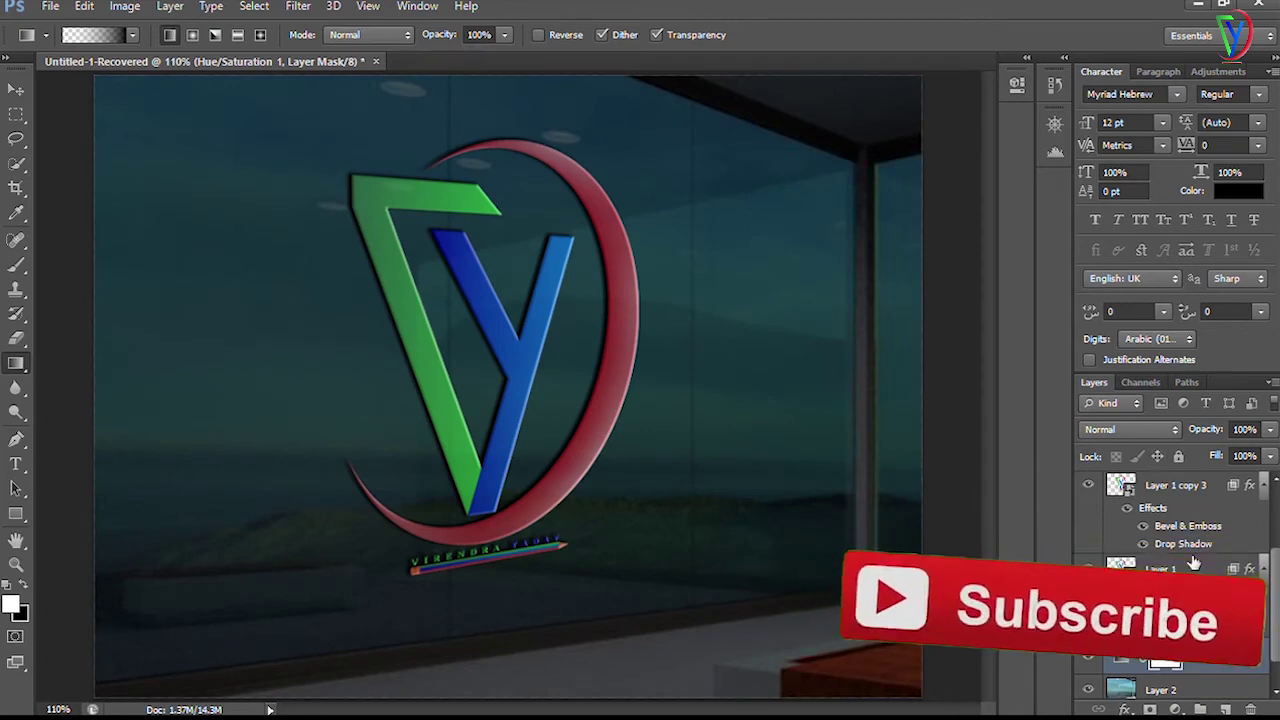
Select Layer 1 through Layer 1 copy together and start Free Transform with Ctrl+T.
{"action": "scroll", "coordinate": [640, 400], "scroll_direction": "down", "scroll_amount": 3}
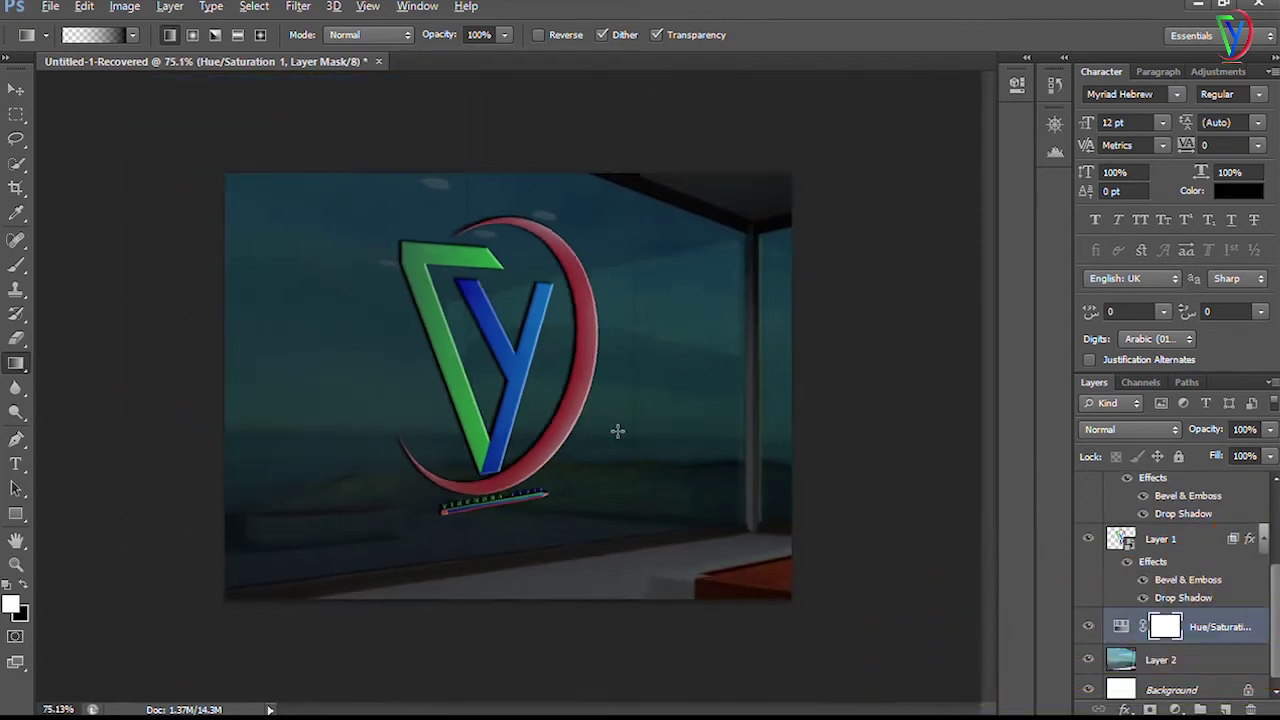
{"action": "scroll", "coordinate": [327, 400], "scroll_direction": "up", "scroll_amount": 2}
{"action": "scroll", "coordinate": [323, 534], "scroll_direction": "up", "scroll_amount": 1}
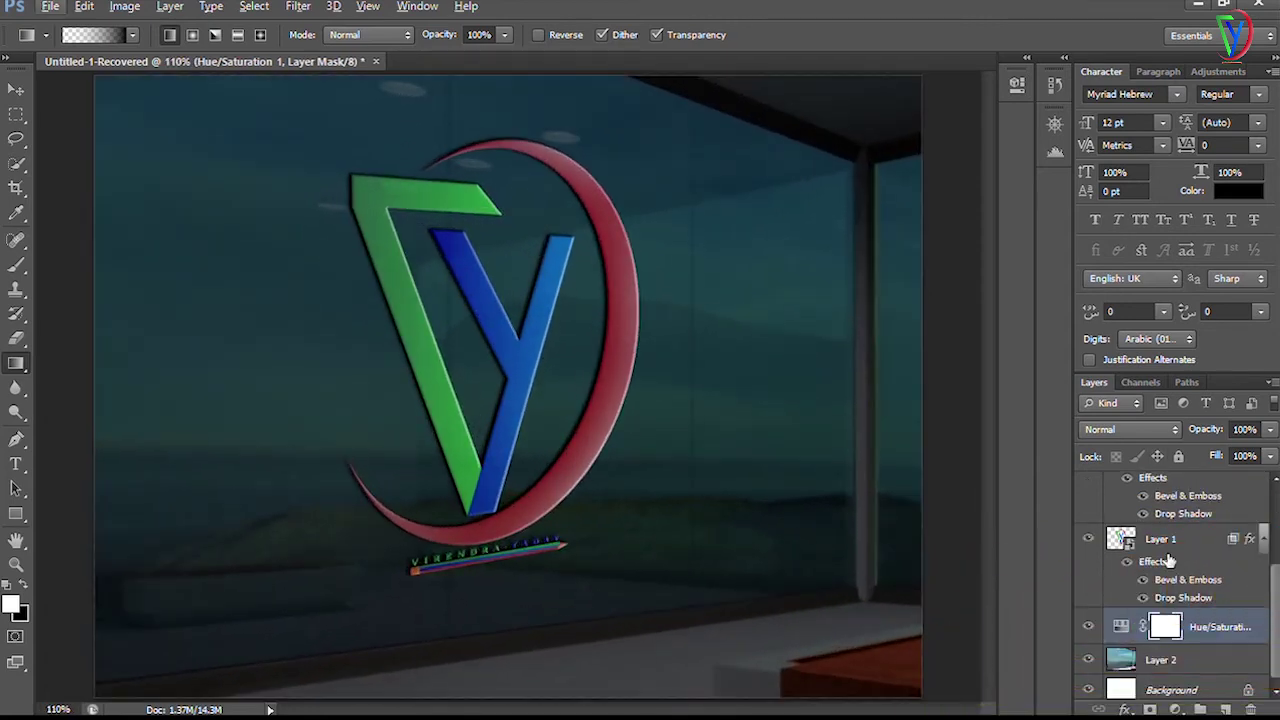
{"action": "left_click", "coordinate": [1198, 565]}
{"action": "scroll", "coordinate": [1192, 550], "scroll_direction": "up", "scroll_amount": 2}
{"action": "scroll", "coordinate": [1189, 540], "scroll_direction": "up", "scroll_amount": 1}
{"action": "left_click", "coordinate": [1189, 489], "text": "shift"}
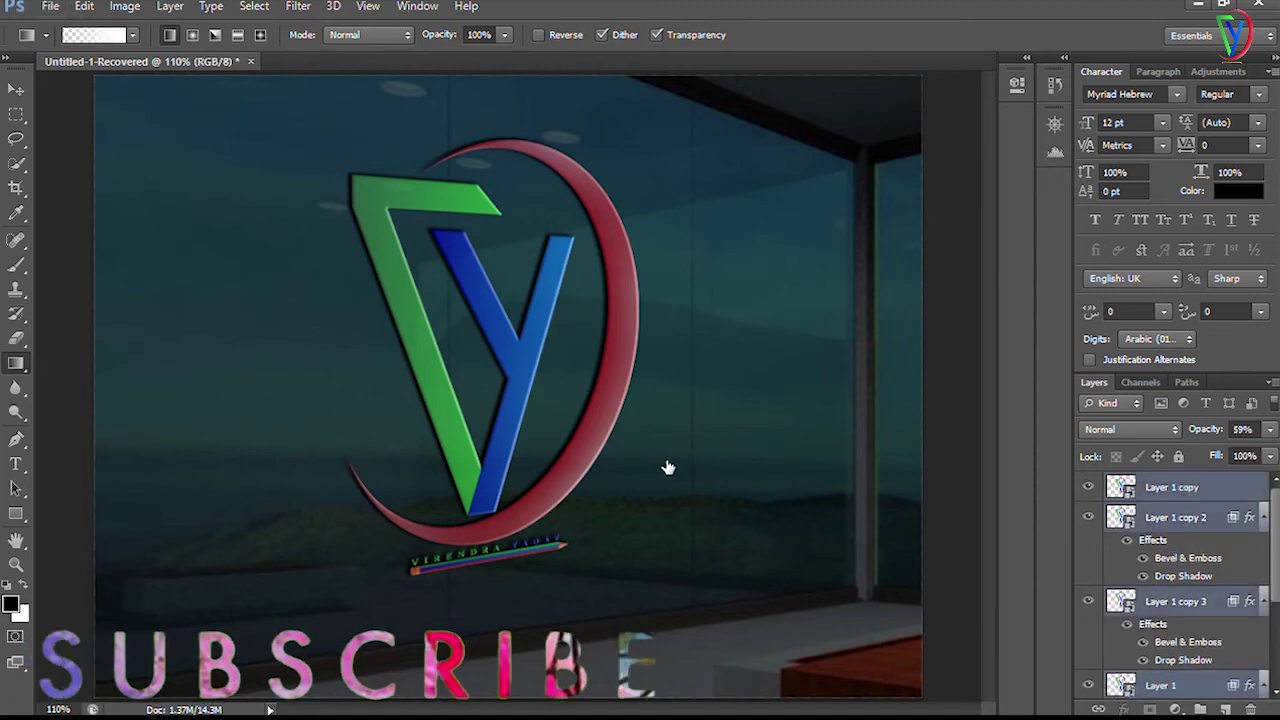
{"action": "key", "text": "ctrl+t"}
Pull the logo's right corners inward for perspective (93.92% width, 6.22° skew) and commit.
{"action": "left_click_drag", "start_coordinate": [643, 142], "coordinate": [641, 150]}
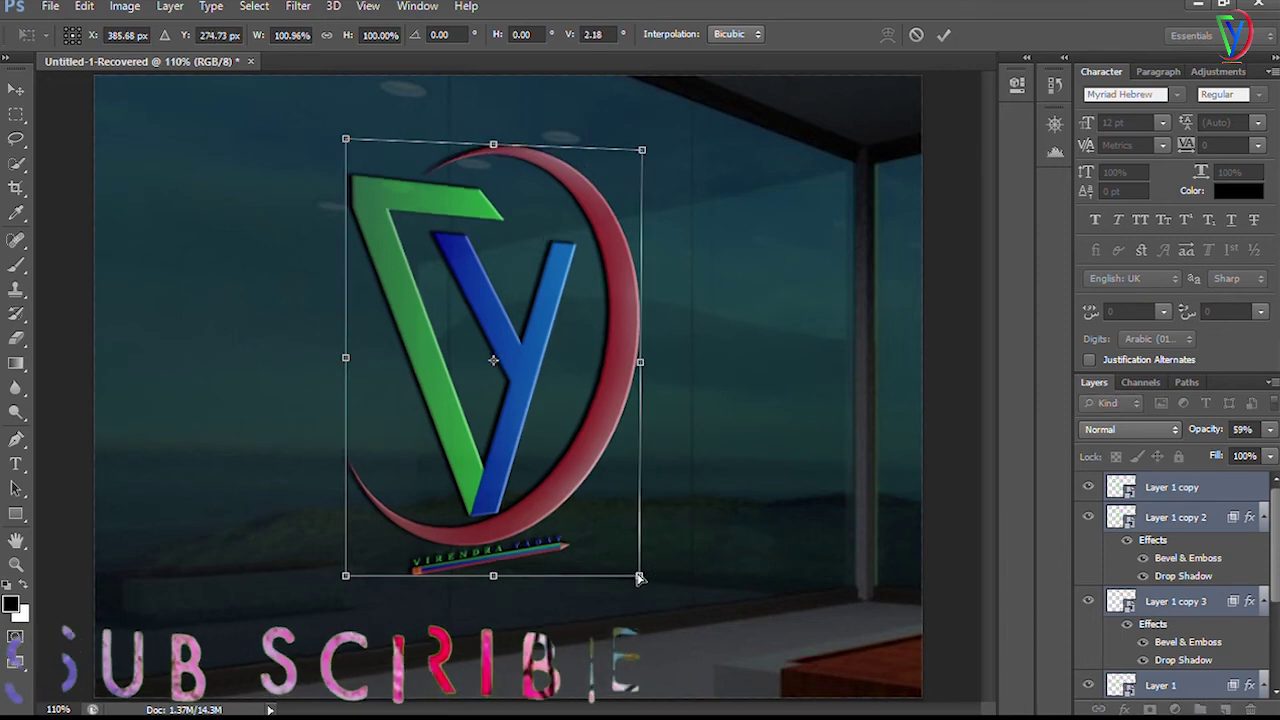
{"action": "mouse_move", "coordinate": [640, 578]}
{"action": "left_mouse_down"}
{"action": "mouse_move", "coordinate": [634, 541]}
{"action": "mouse_move", "coordinate": [620, 551]}
{"action": "left_mouse_up"}
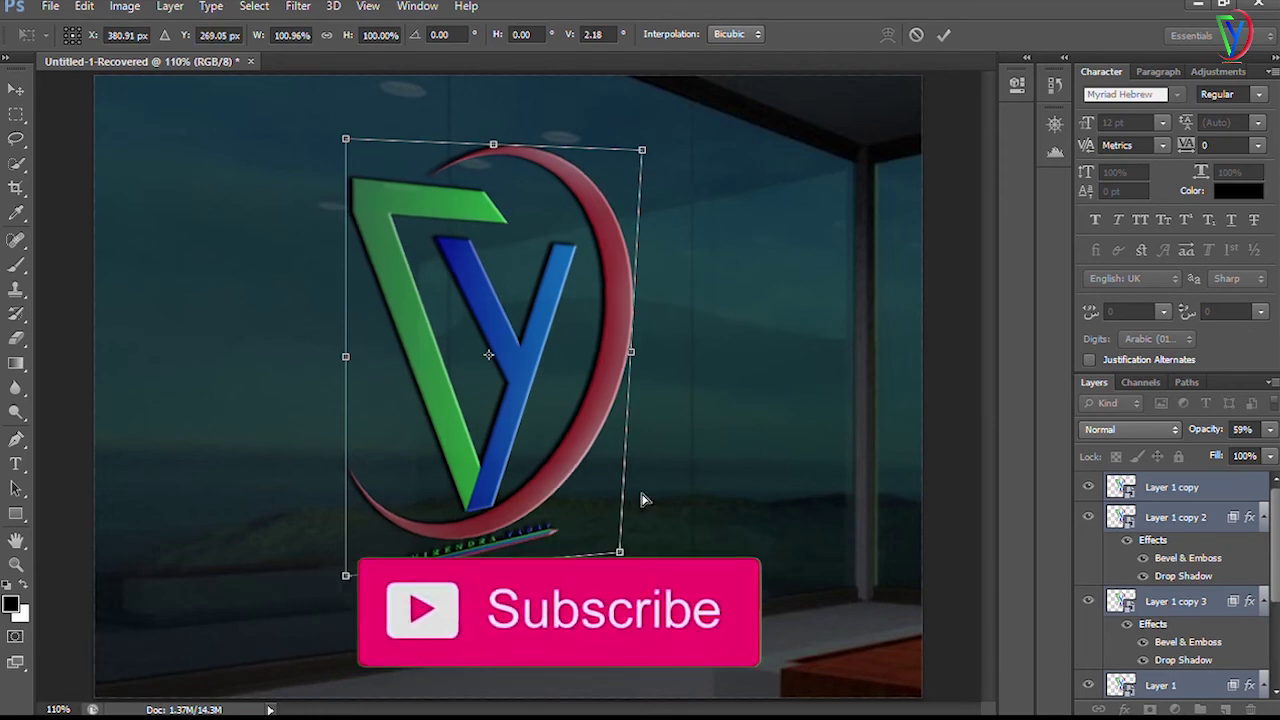
{"action": "left_click_drag", "start_coordinate": [641, 150], "coordinate": [621, 169]}
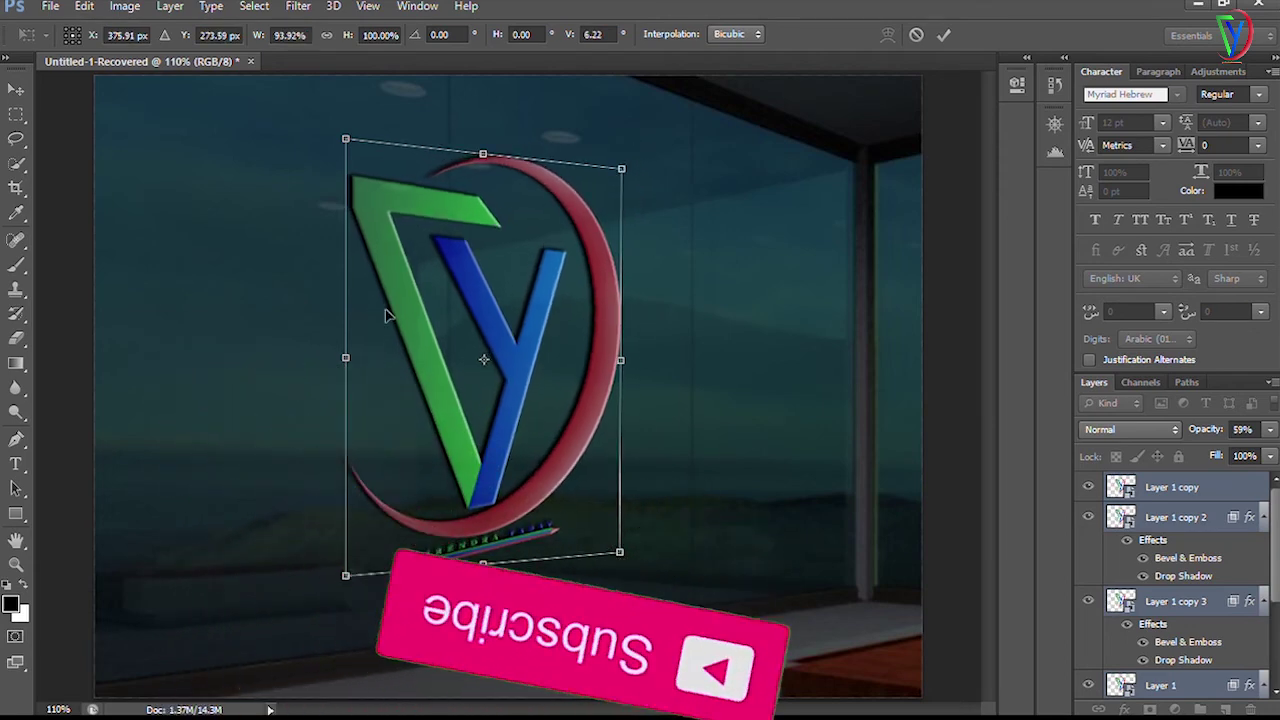
{"action": "key", "text": "Return"}
{"action": "key", "text": "g"}
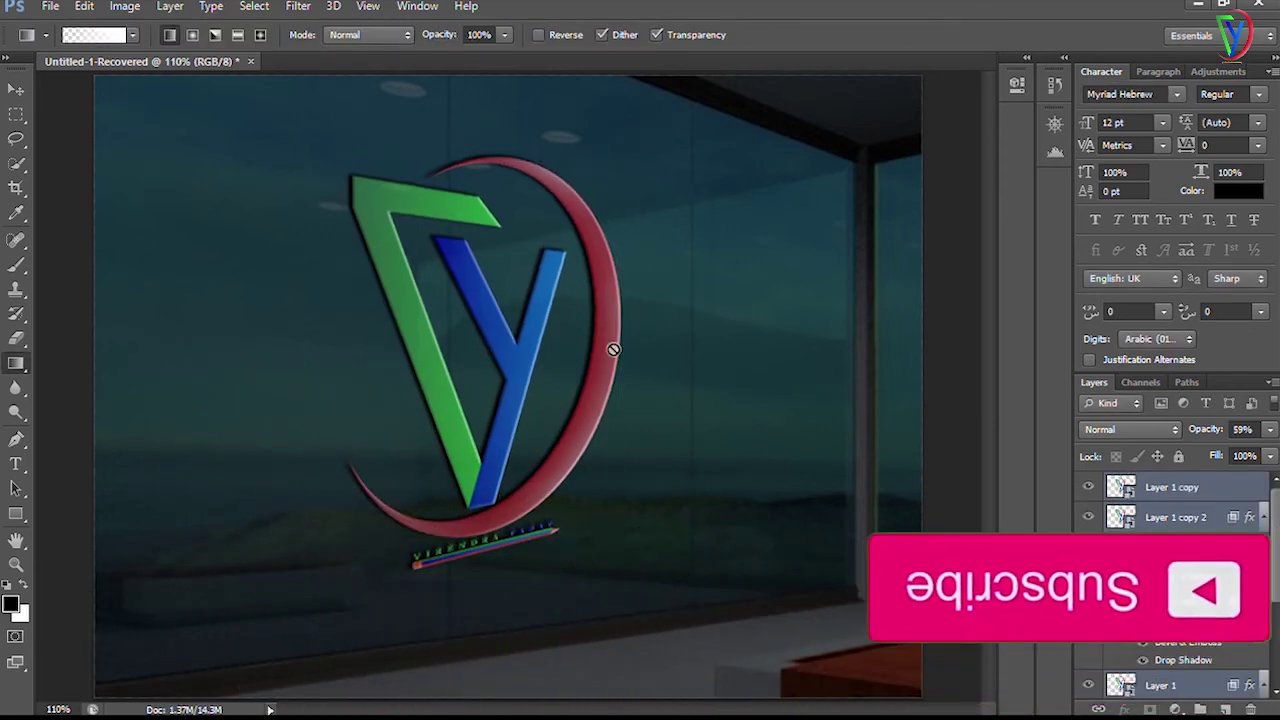